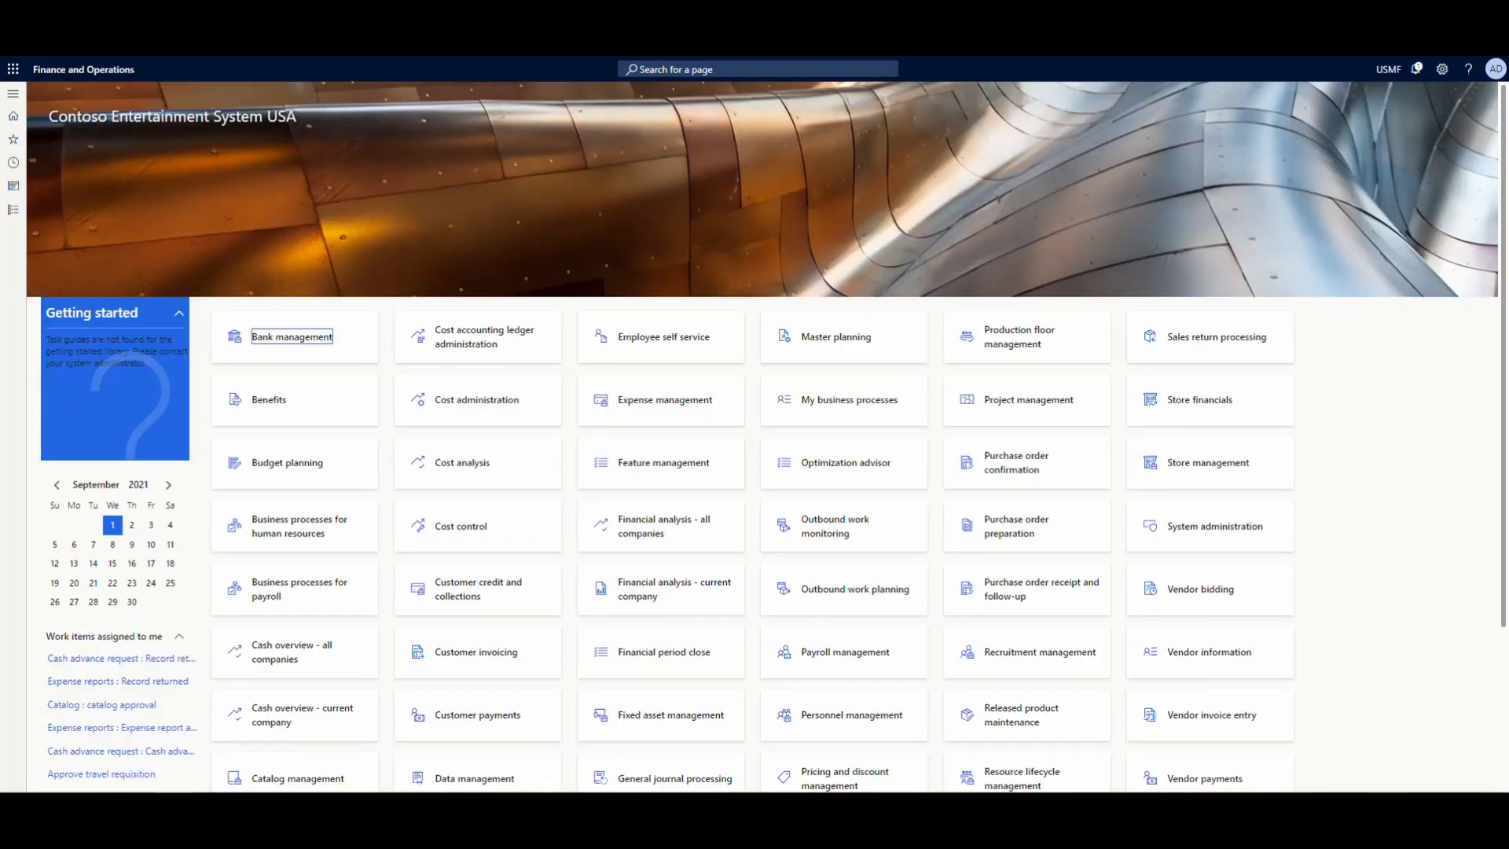
- Open the vendor invoice for voyage 000015 from the Landed cost module and enter its invoice number and the description "invoice"
left_click(13, 209)
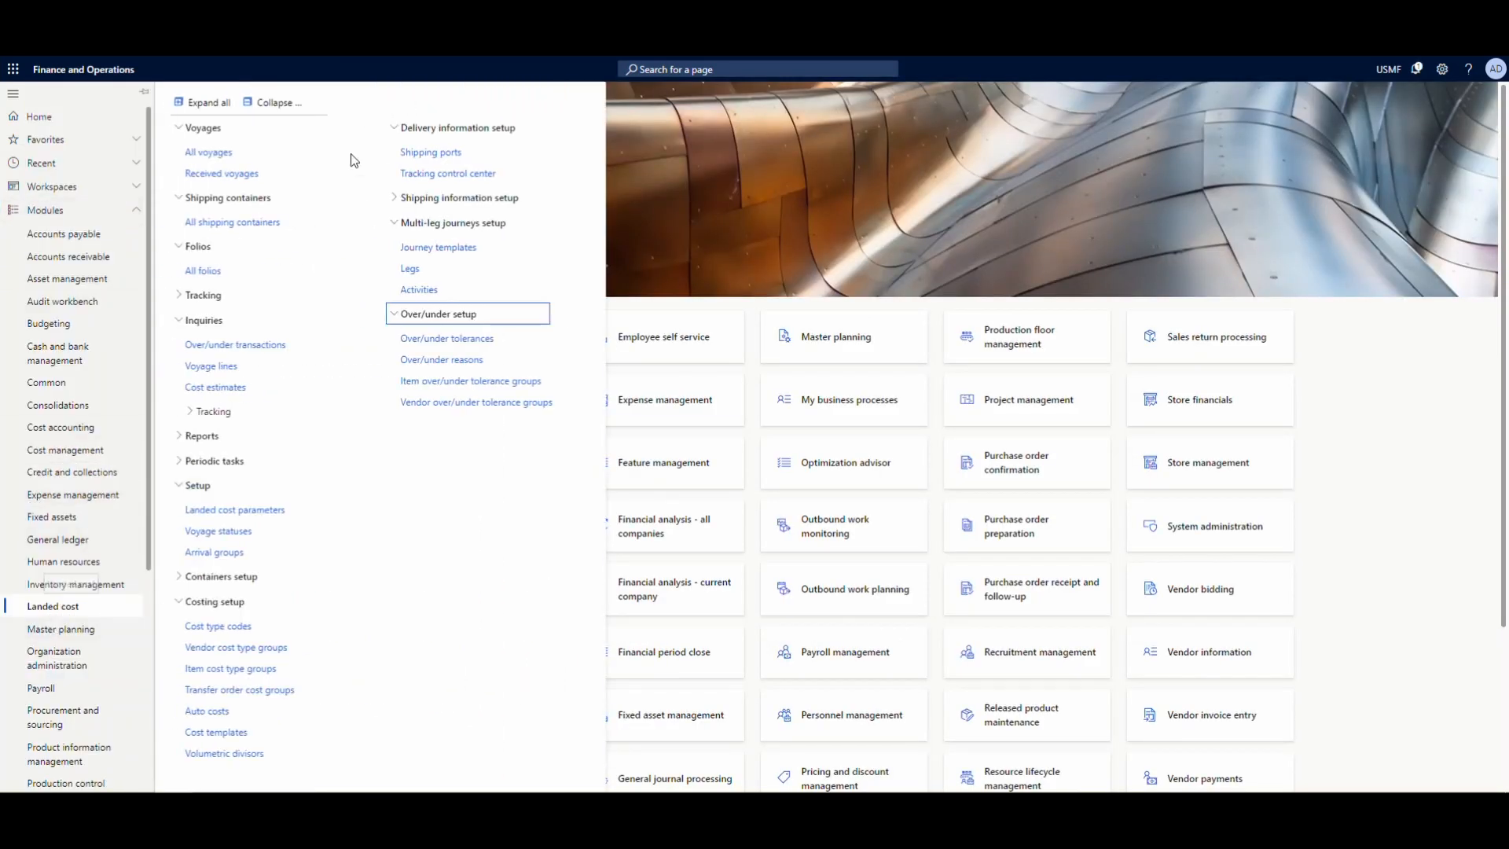
left_click(226, 159)
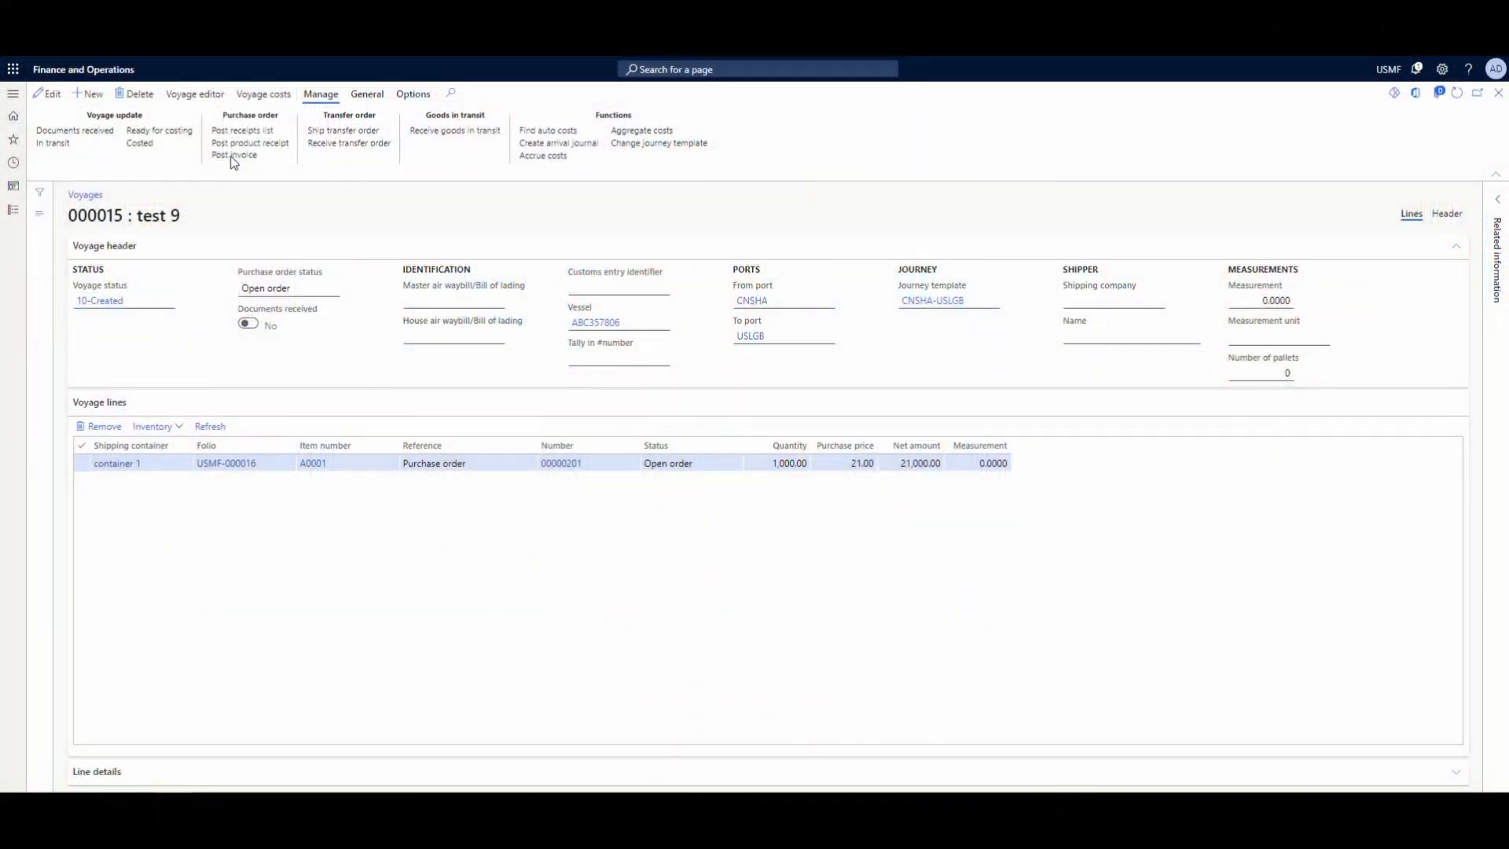
left_click(234, 157)
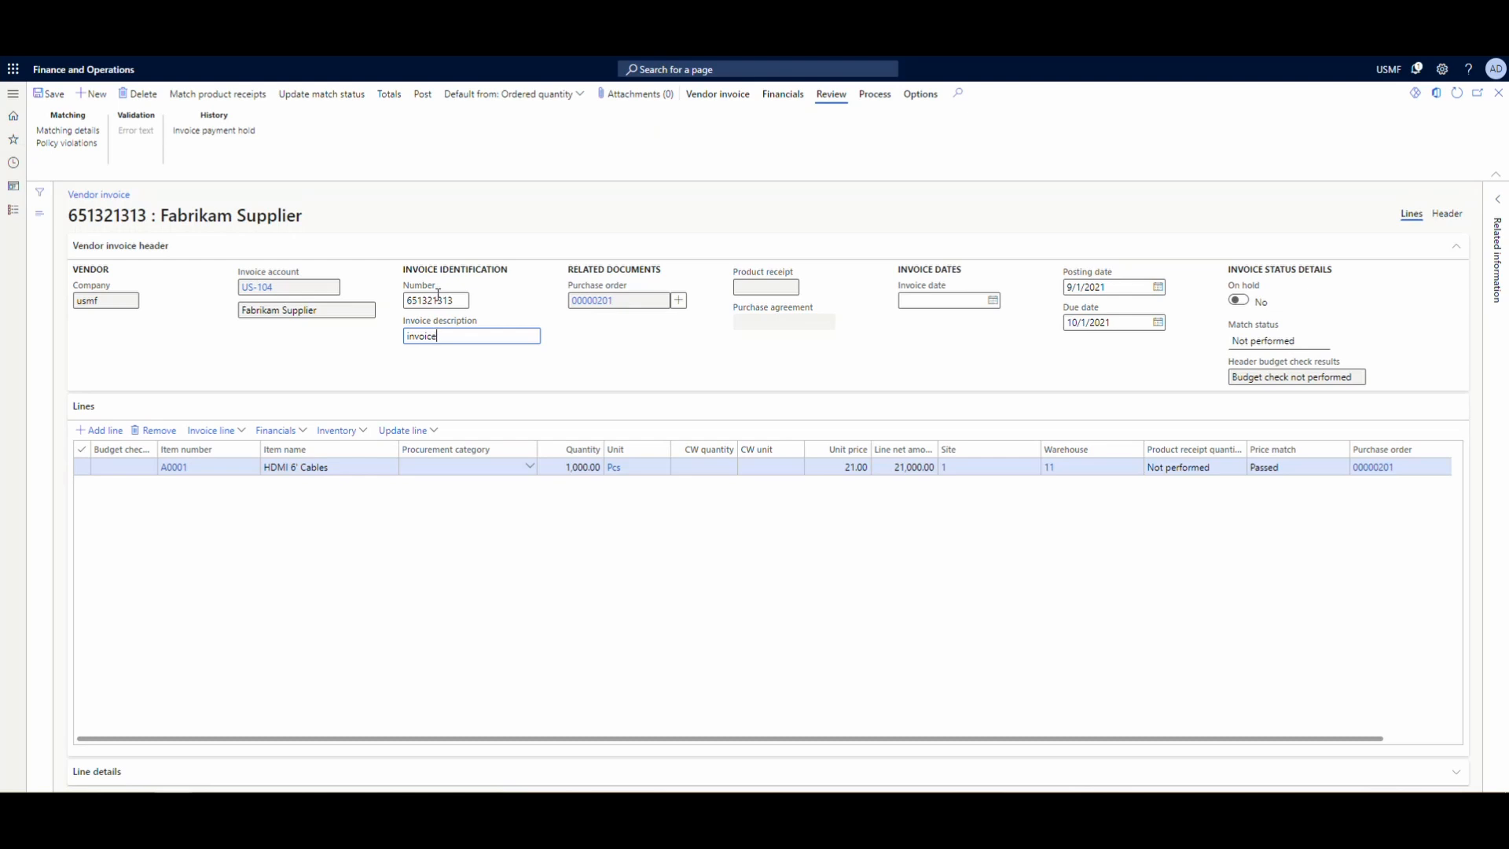
- Set the vendor invoice's invoice date to 9/1/2021 and update its match status
left_click(994, 302)
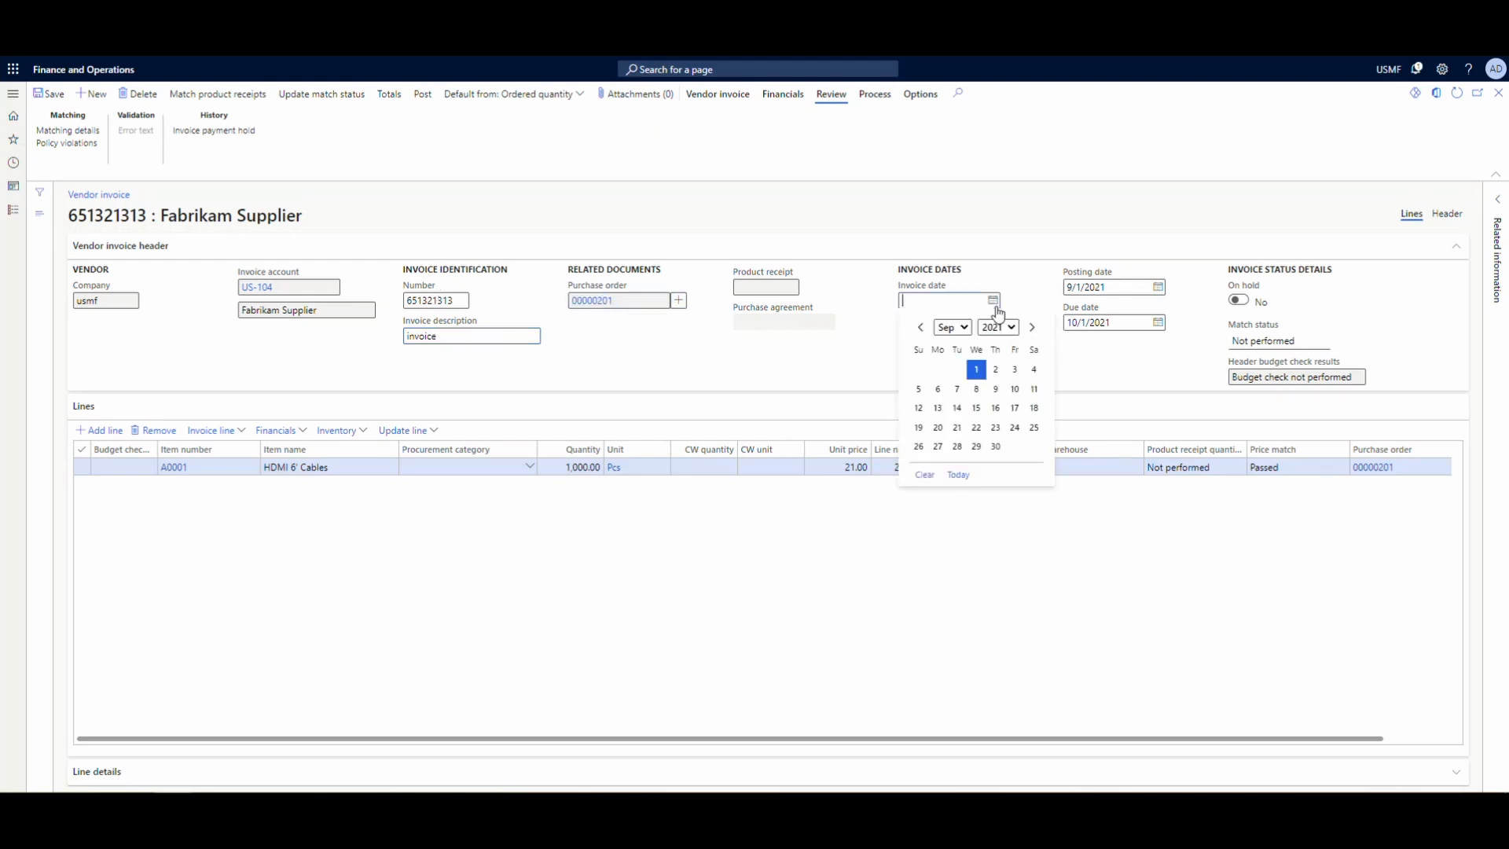
left_click(976, 370)
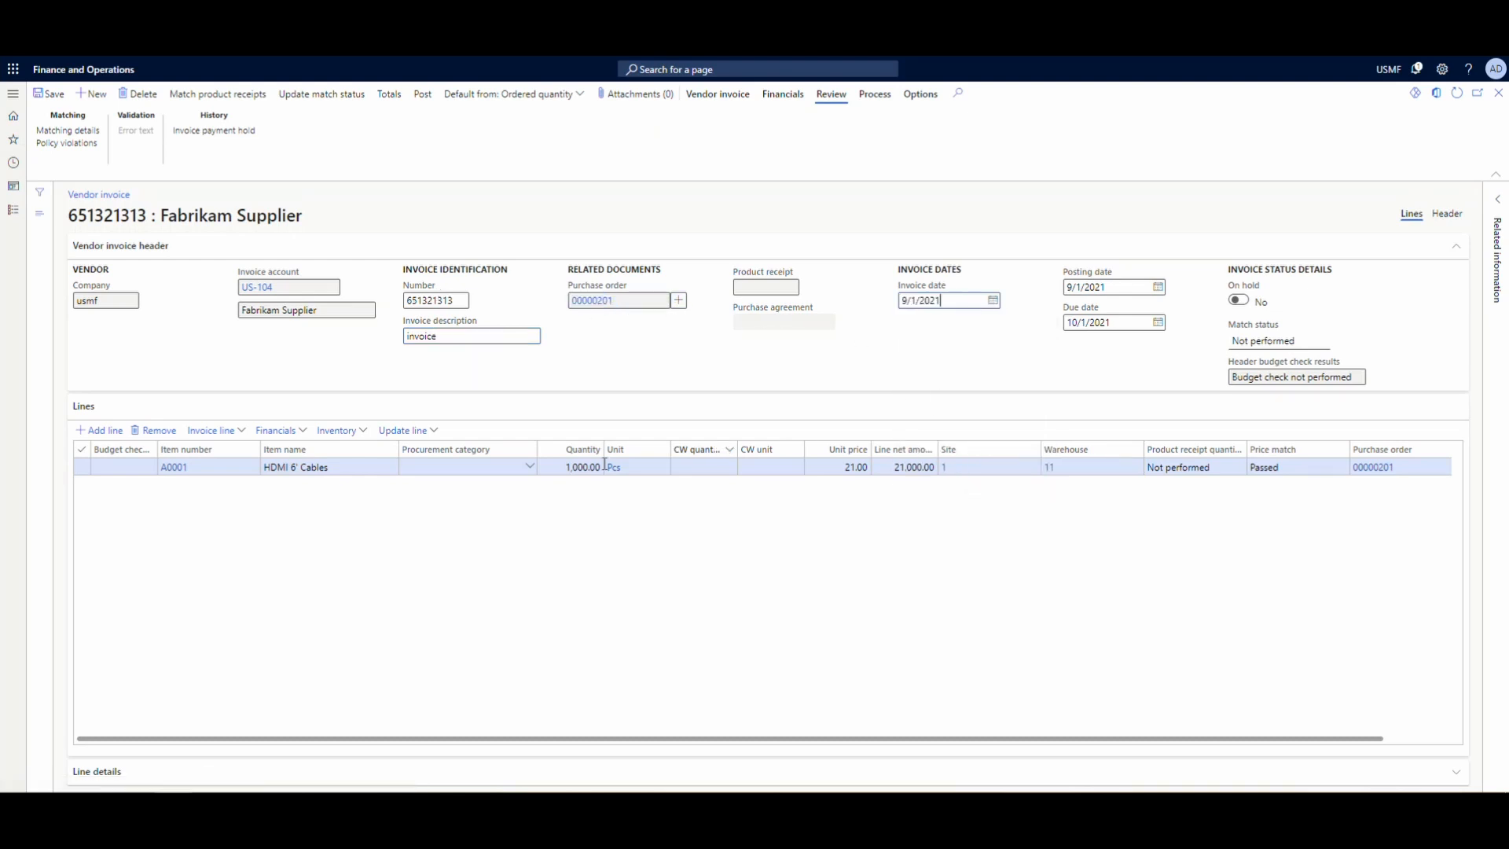
left_click(310, 99)
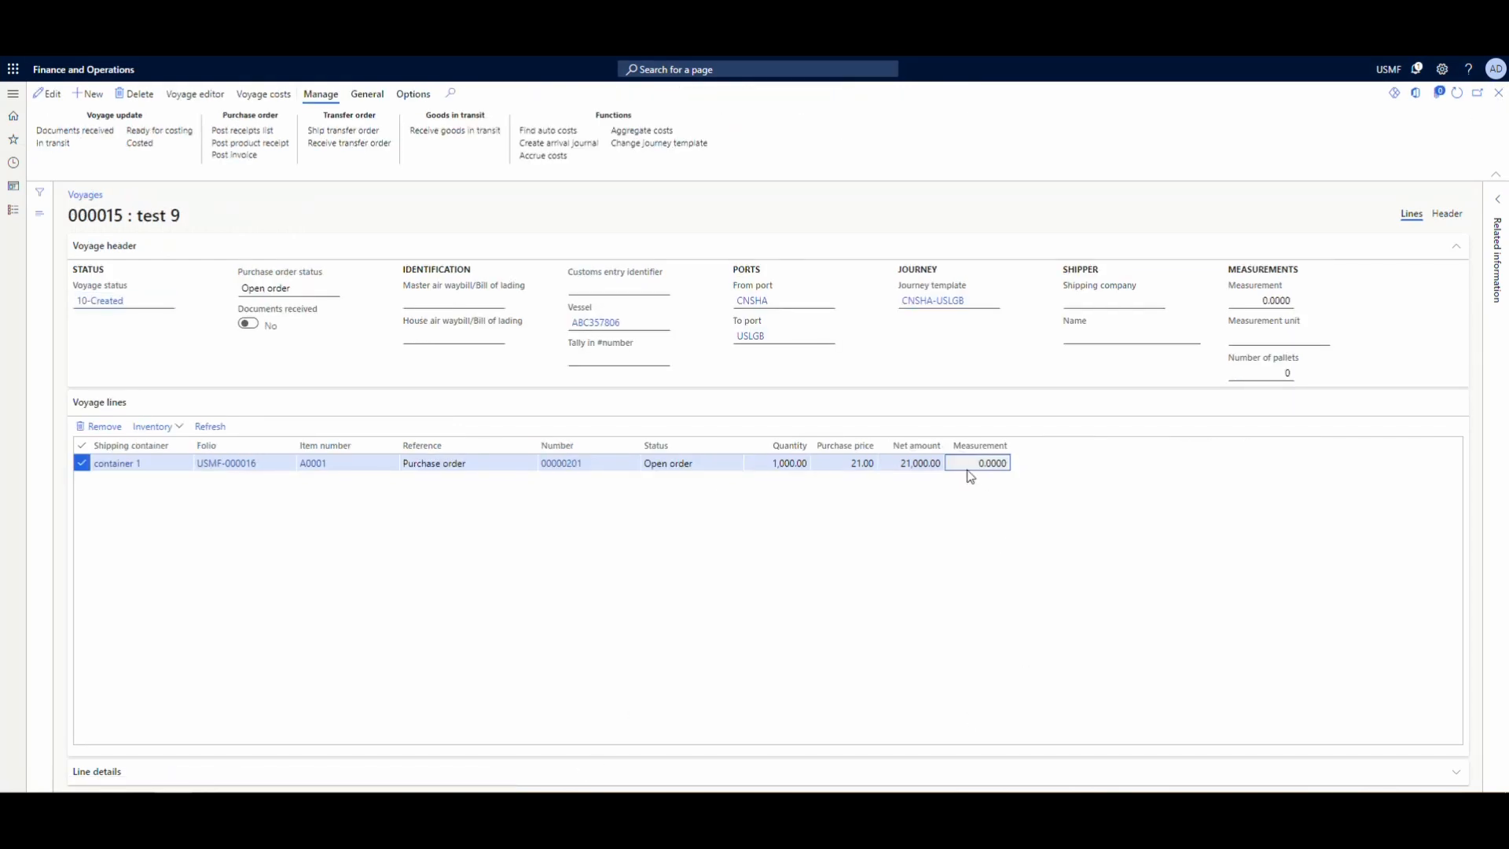
- Edit voyage 000015 to set the measurement to 10 on both its line and its header, and save it
left_click(46, 96)
left_click(45, 95)
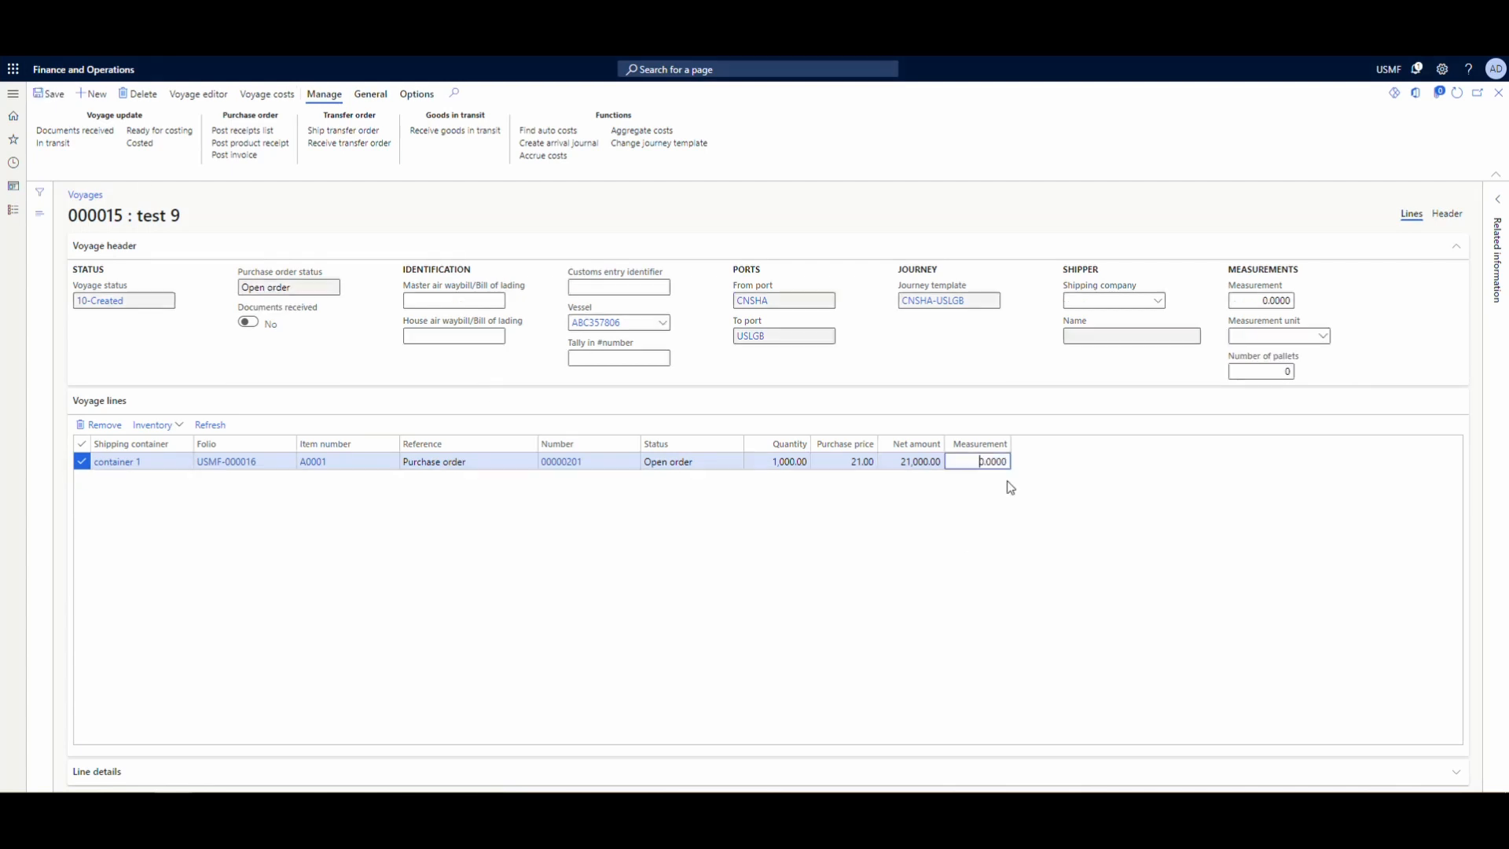
left_click(1241, 303)
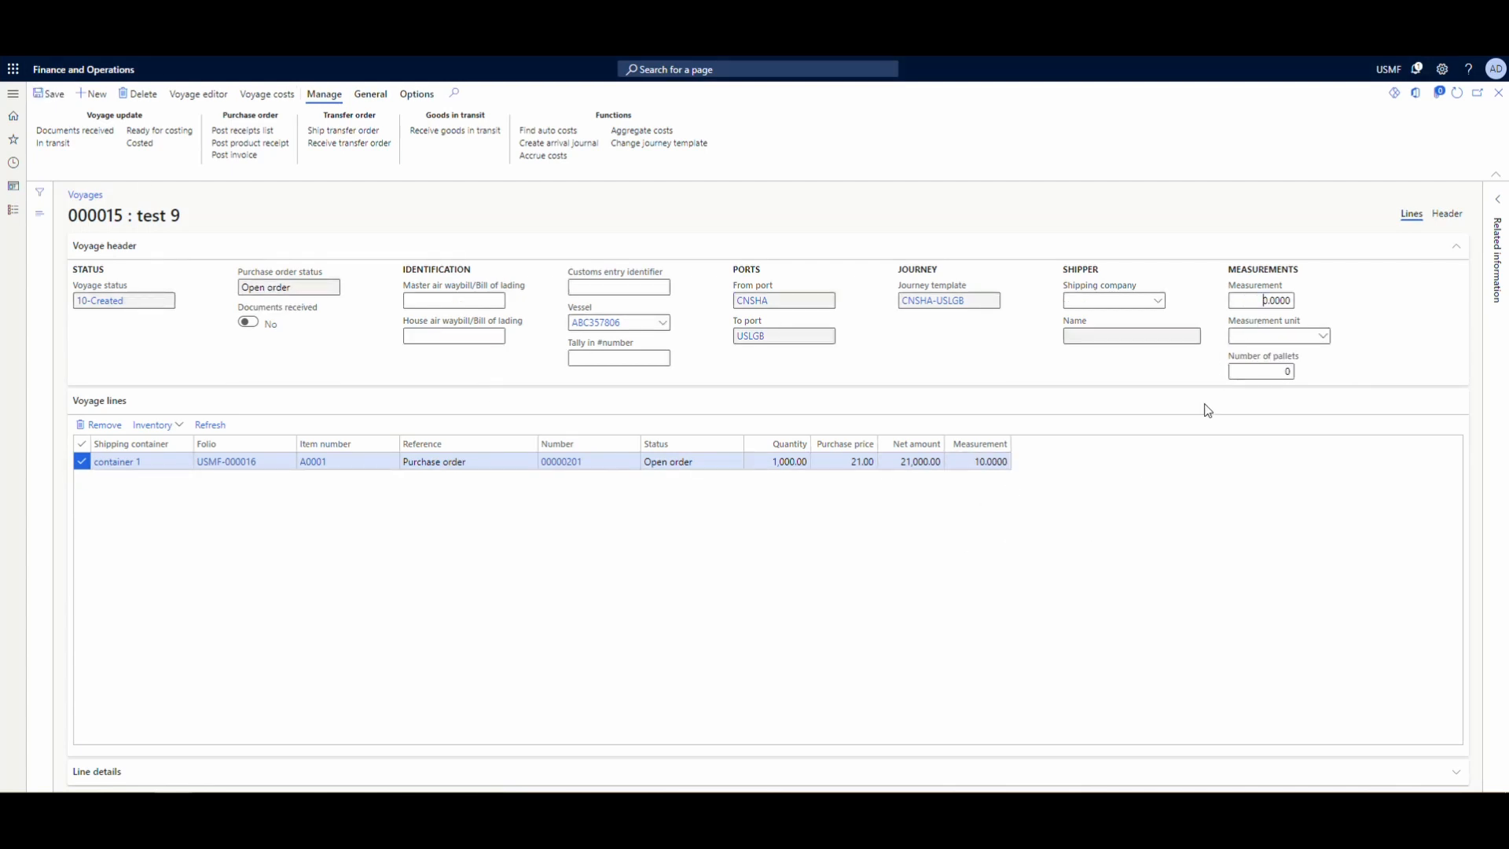
left_click(49, 93)
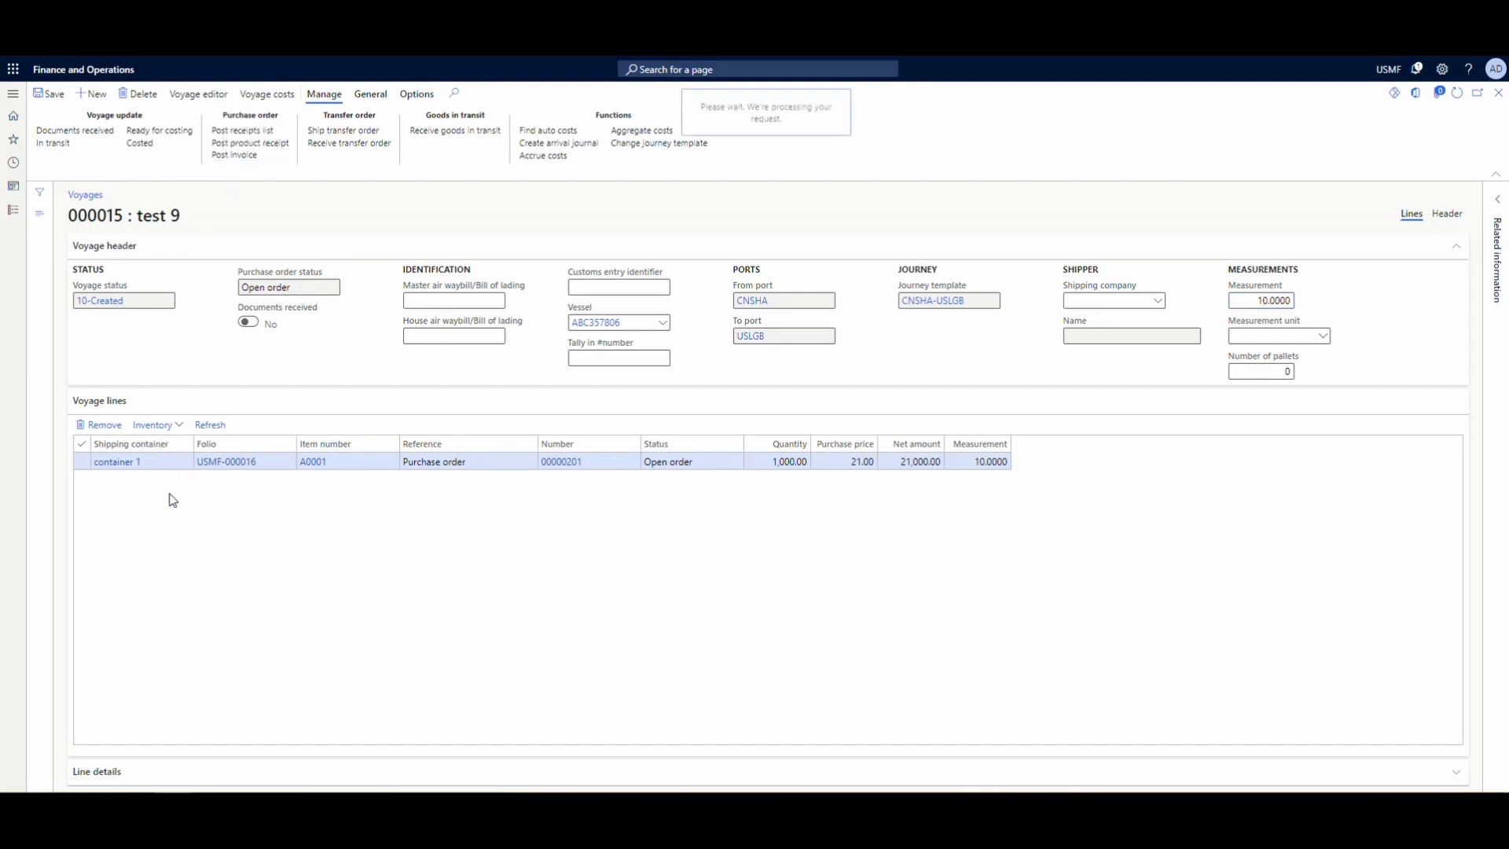
- Refresh the match status of the Fabrikam Supplier invoice, dismiss the notice and post the invoice
left_click(307, 94)
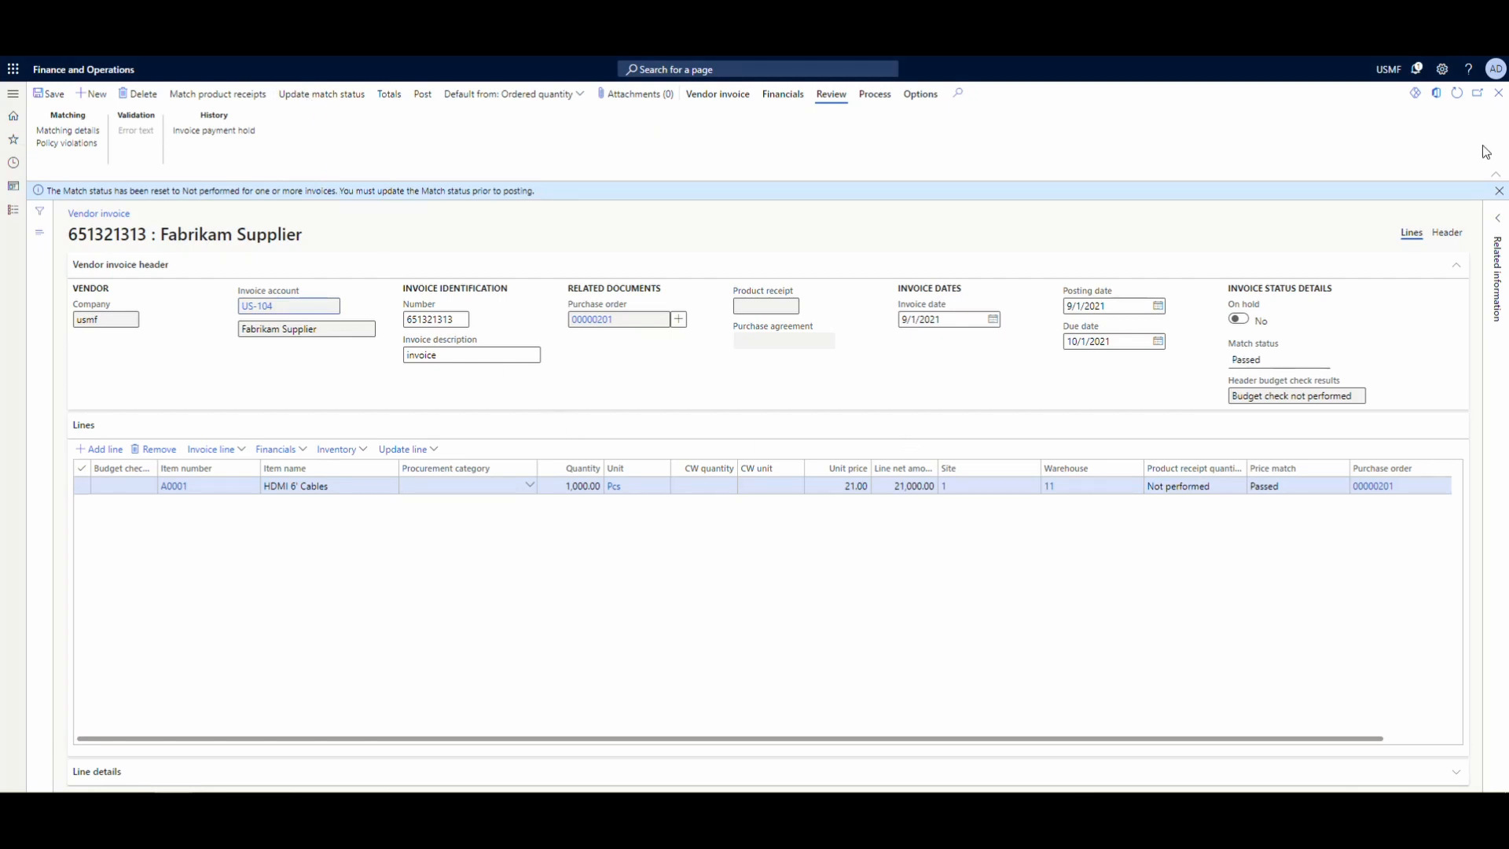
left_click(1498, 191)
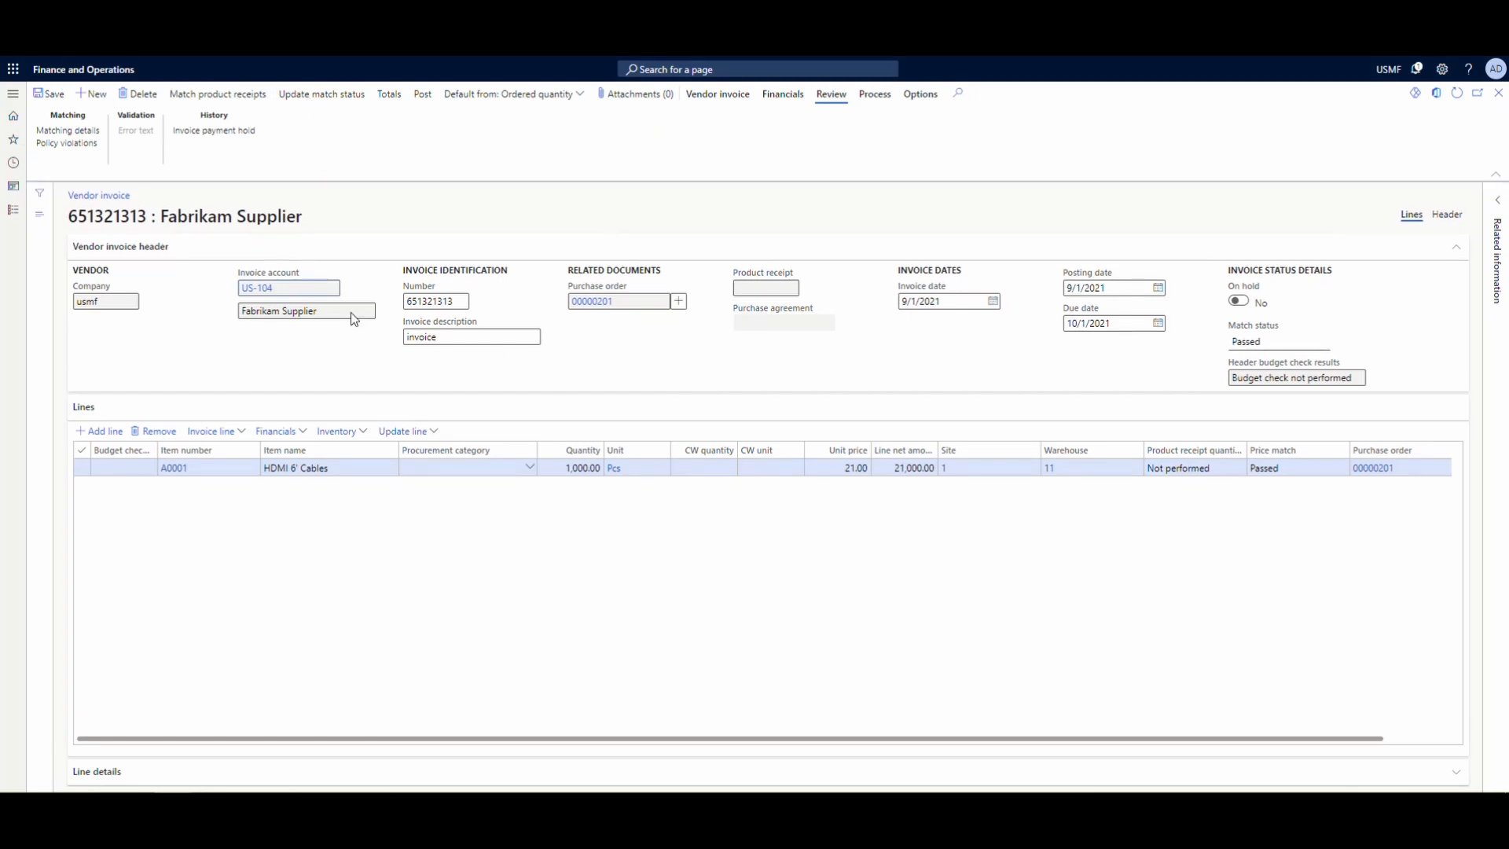
left_click(423, 95)
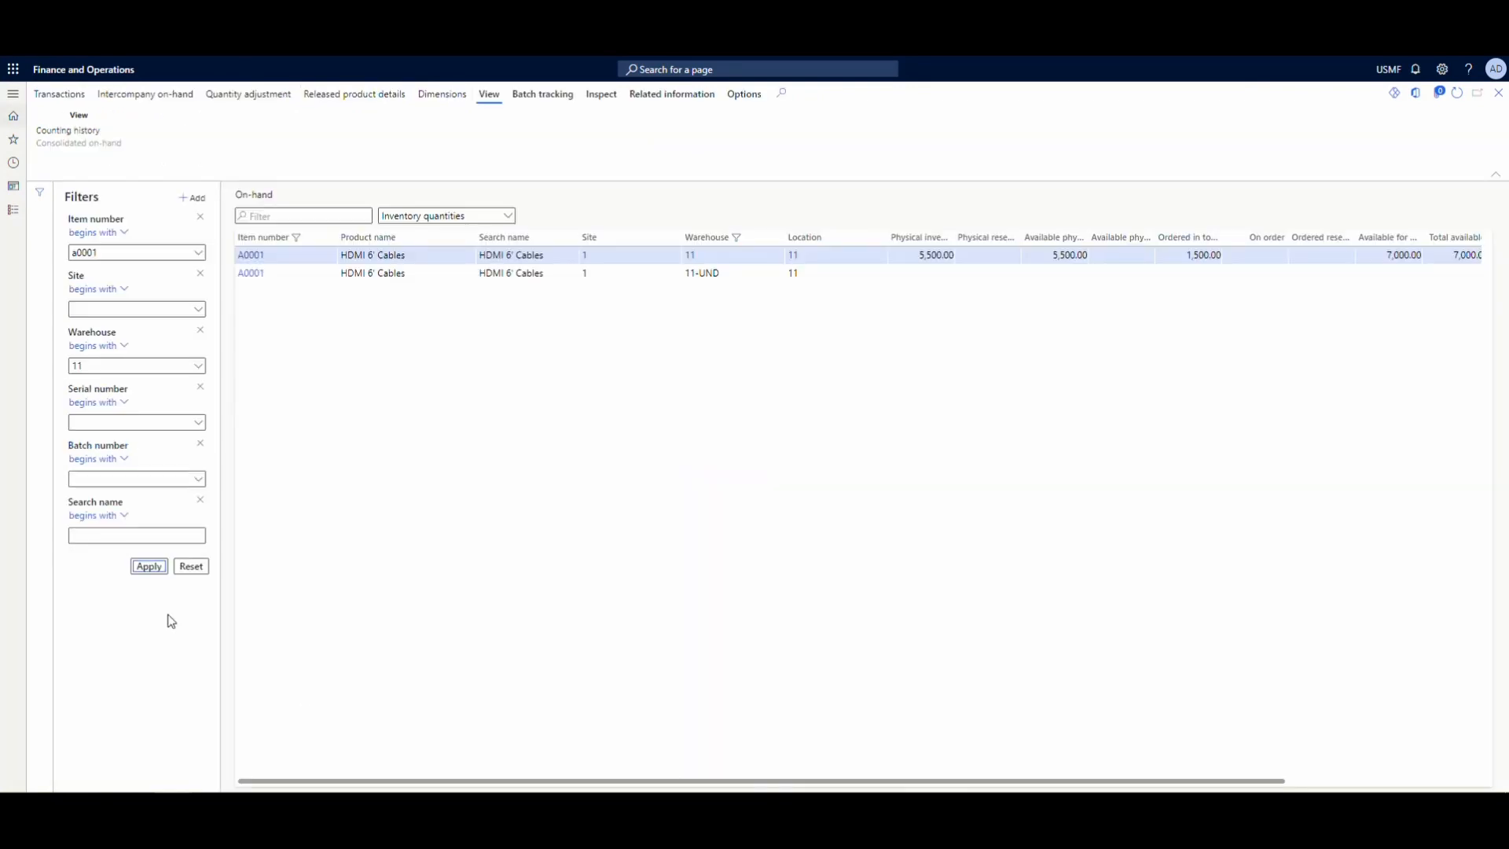
- Refresh the on-hand list for item A0001 and examine the goods-in-transit warehouse 11-GIT
left_click(1457, 92)
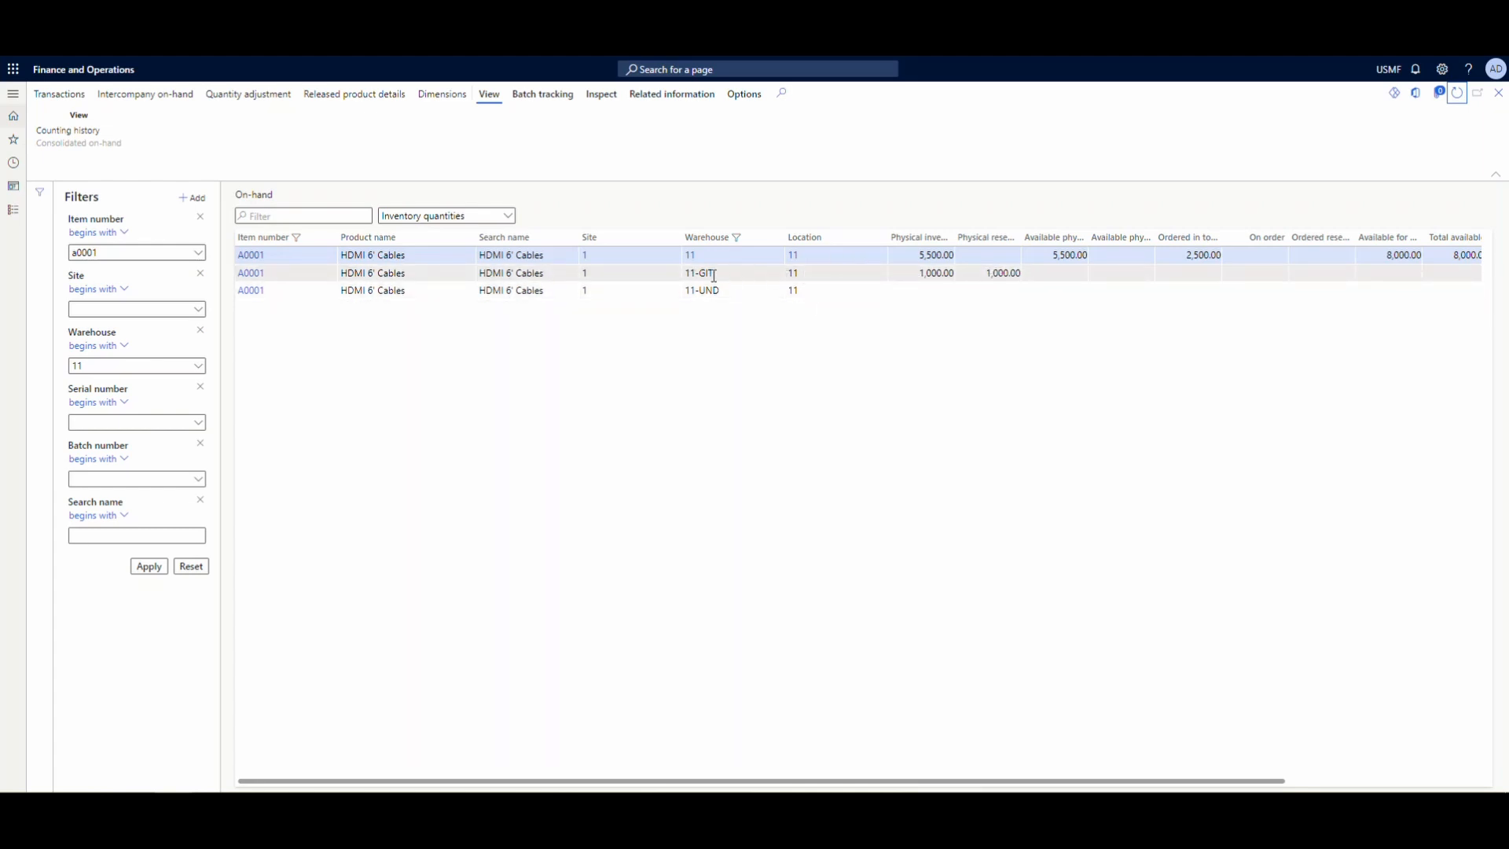
mouse_move(715, 282)
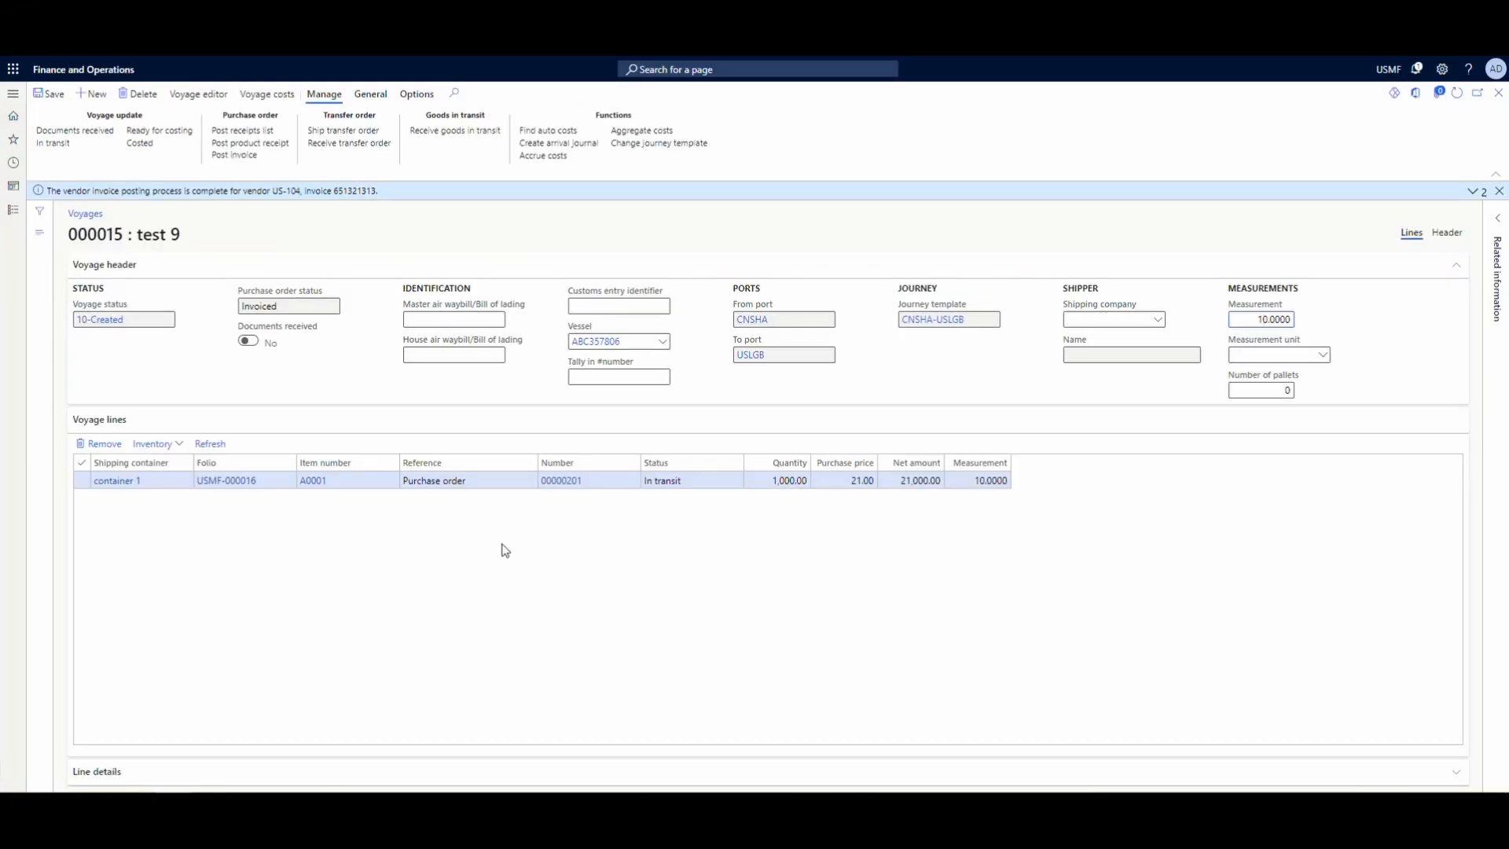
- Receive 500 units of voyage 000015's goods in transit with the line marked Close, and refresh the on-hand list
left_click(469, 131)
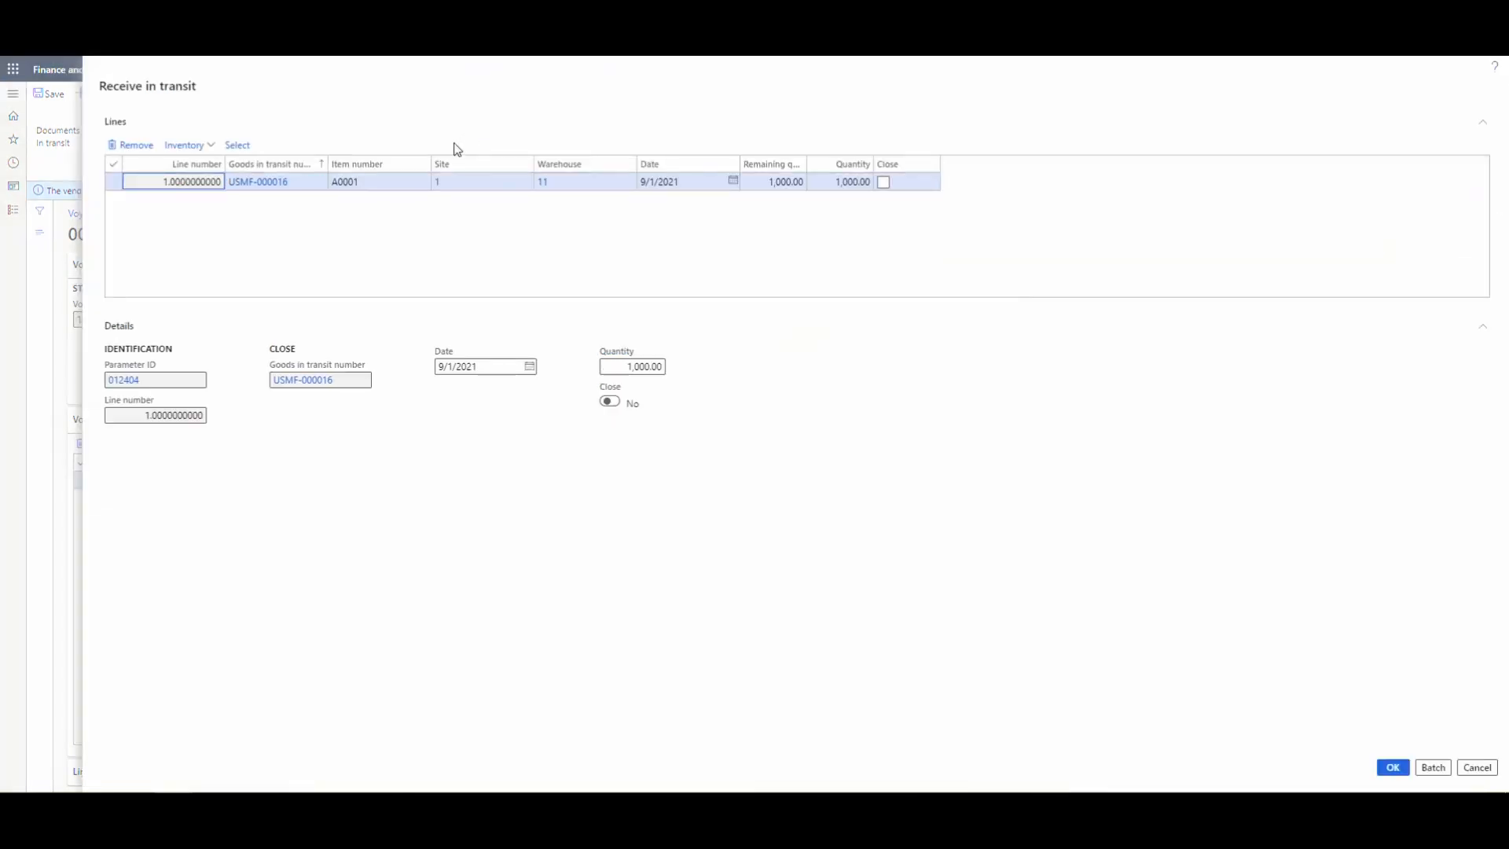
left_click(834, 181)
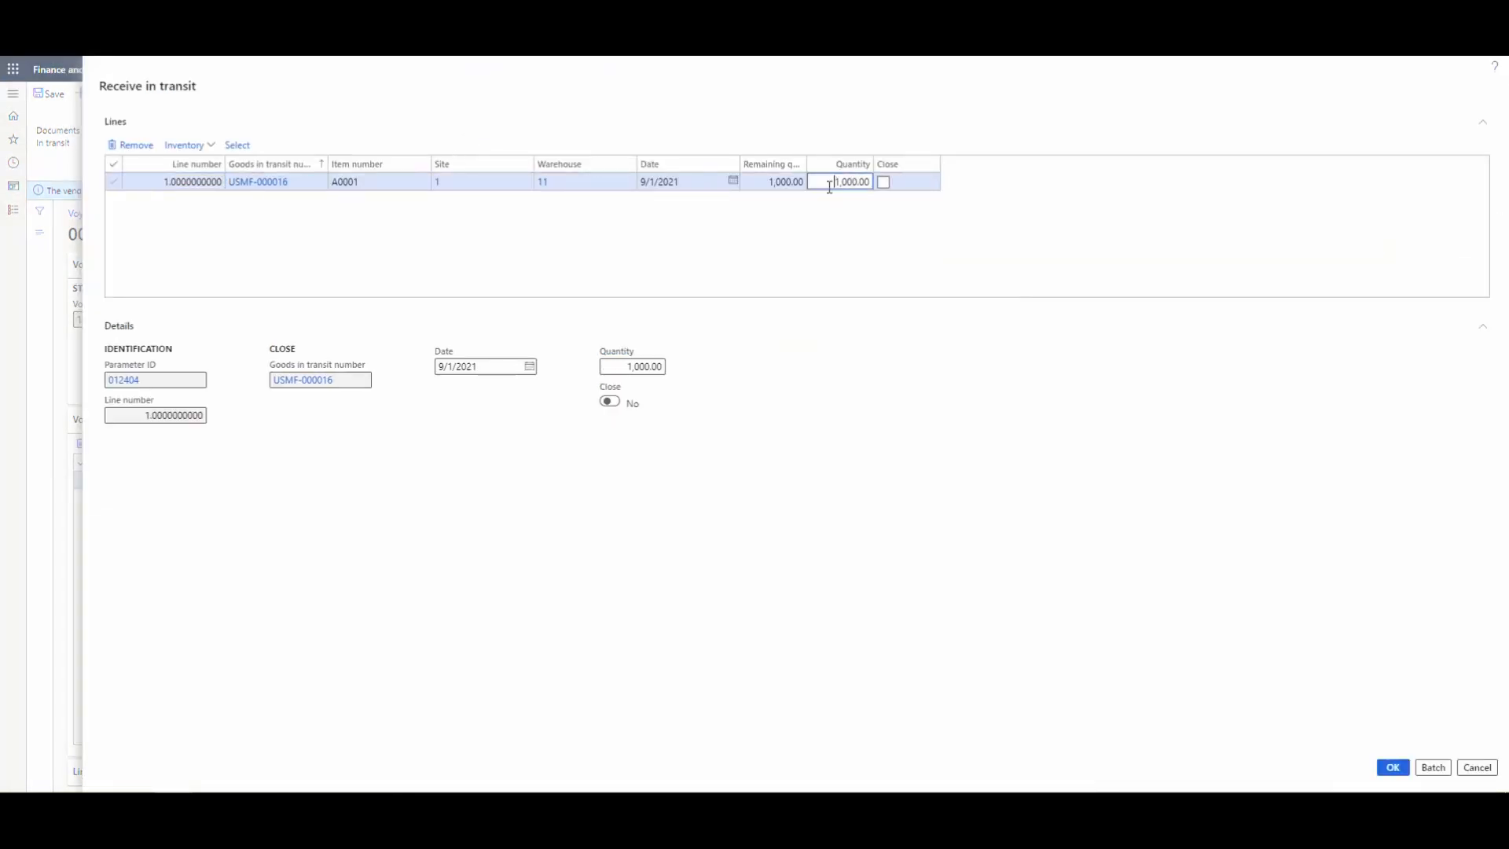
left_click_drag(820, 180, 893, 195)
type("5")
key("Tab")
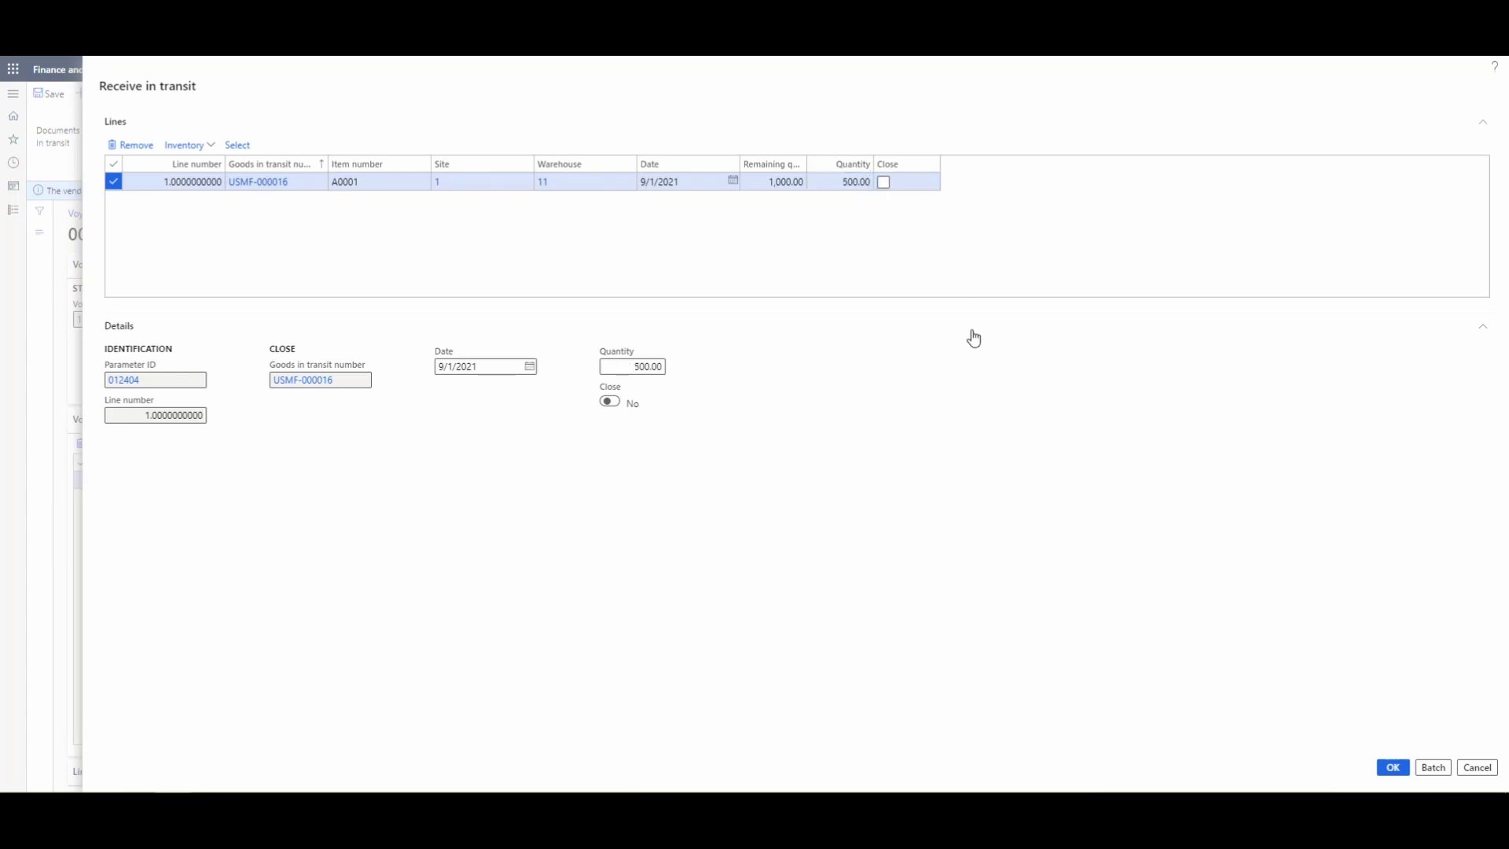
left_click(883, 182)
left_click(1380, 767)
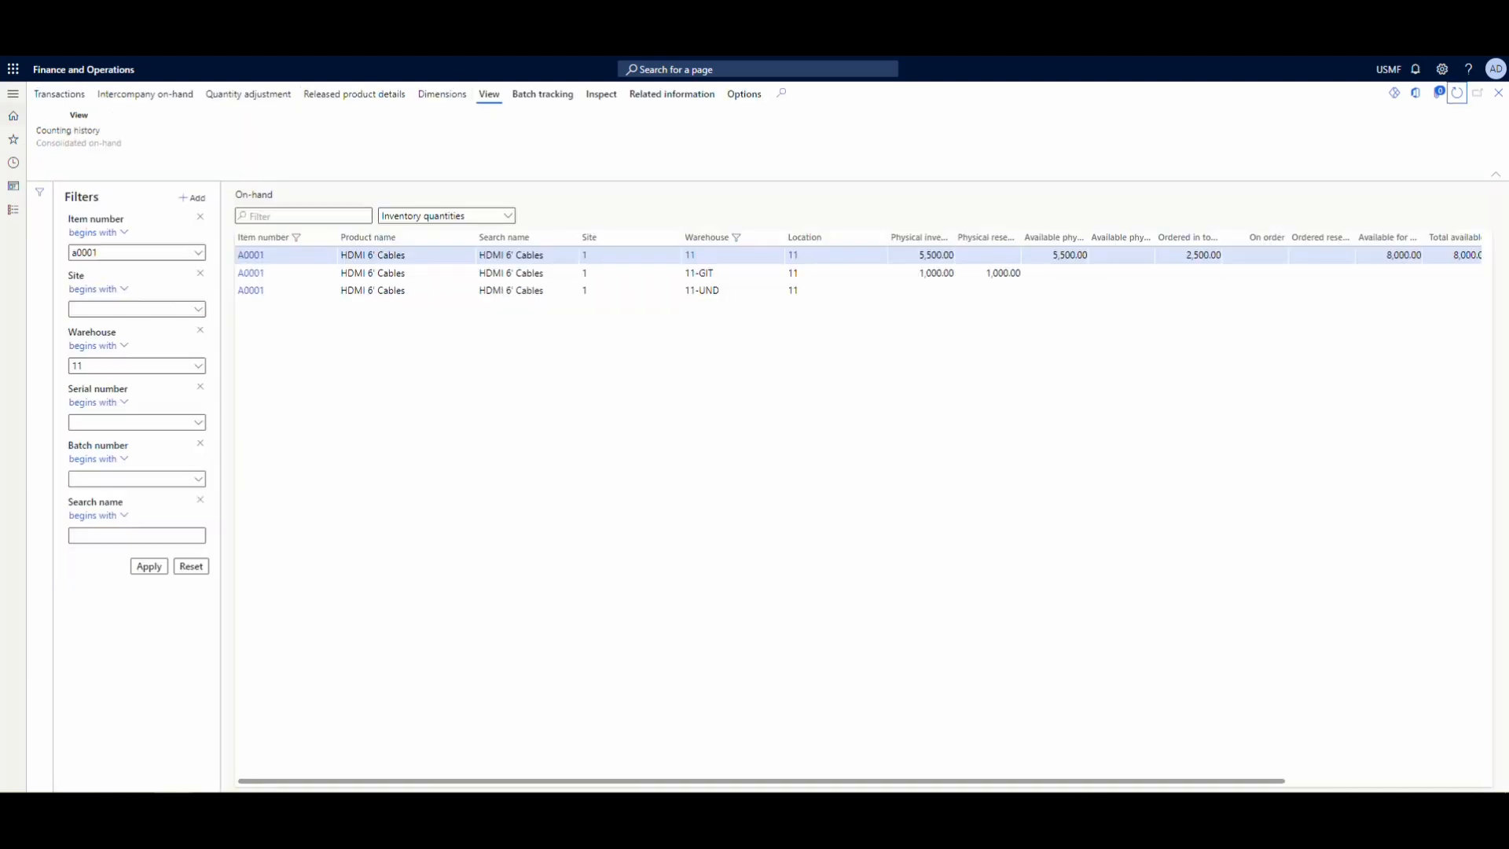
left_click(1456, 93)
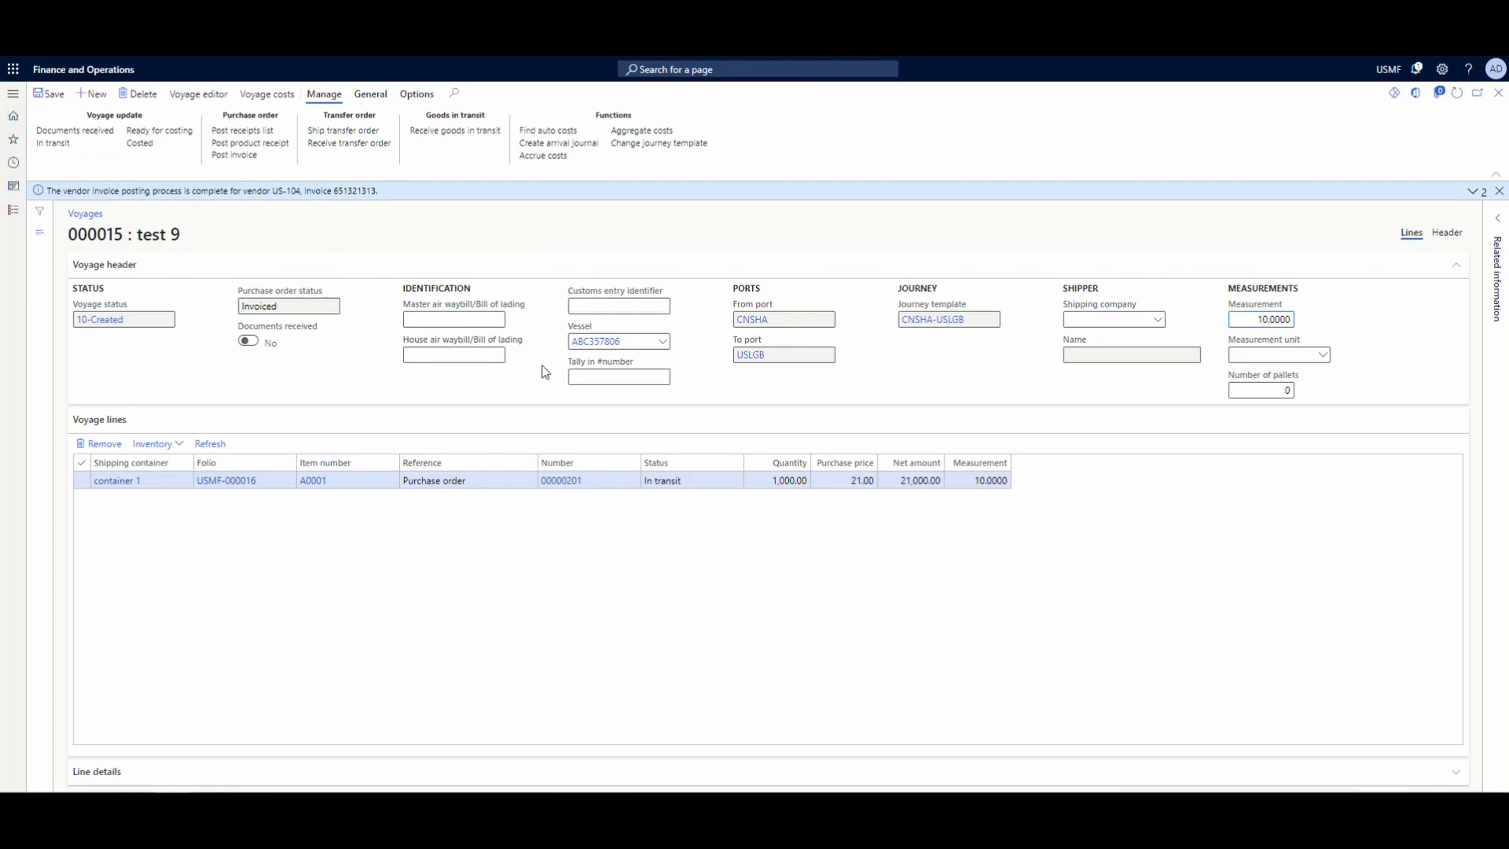
- Open the Landed cost over/under transactions inquiry and filter it by the Created and In process statuses in turn
left_click(12, 215)
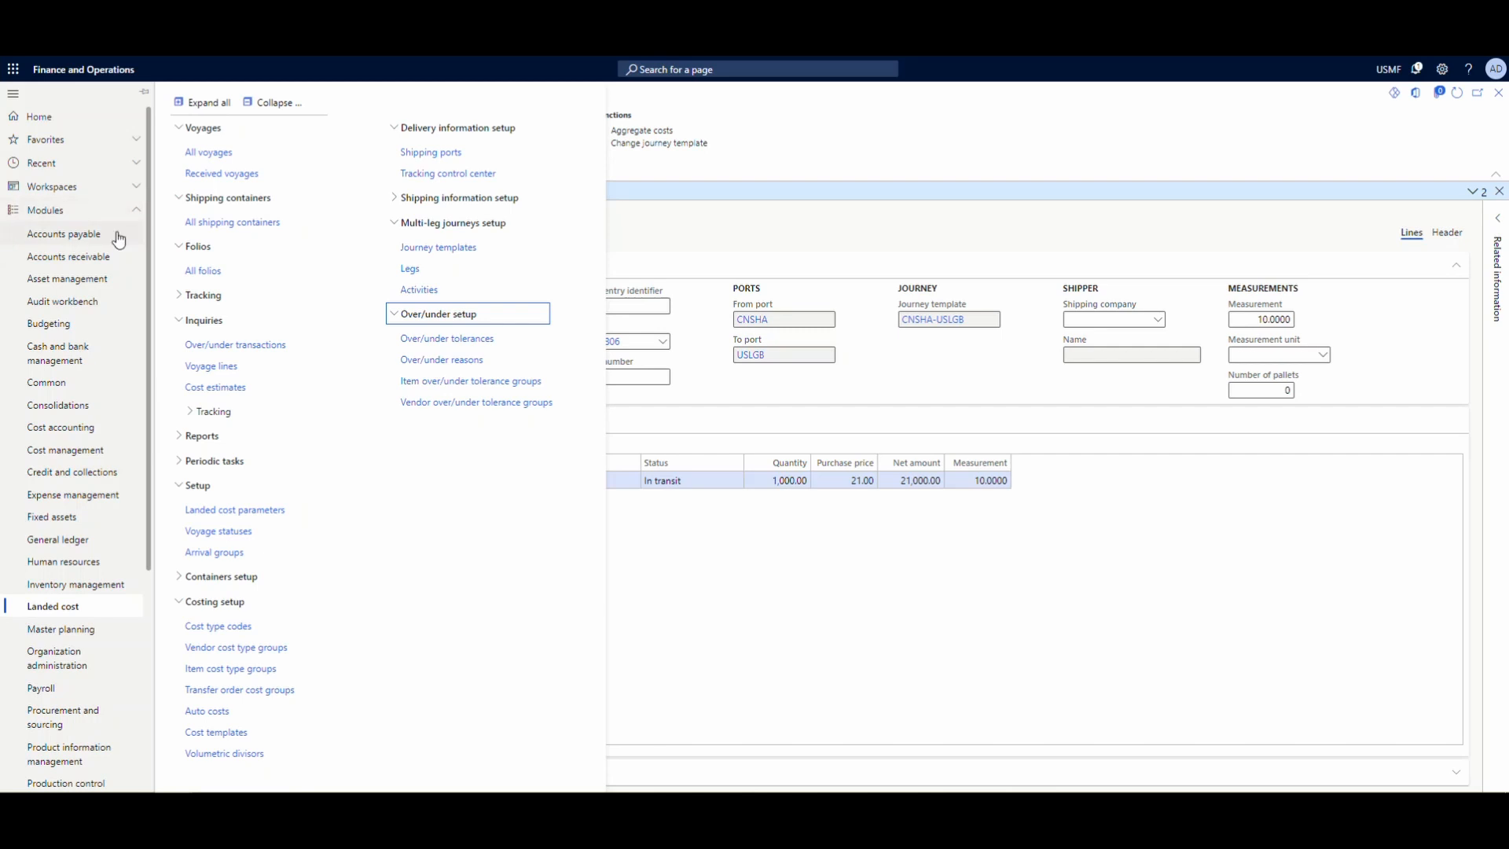
left_click(263, 351)
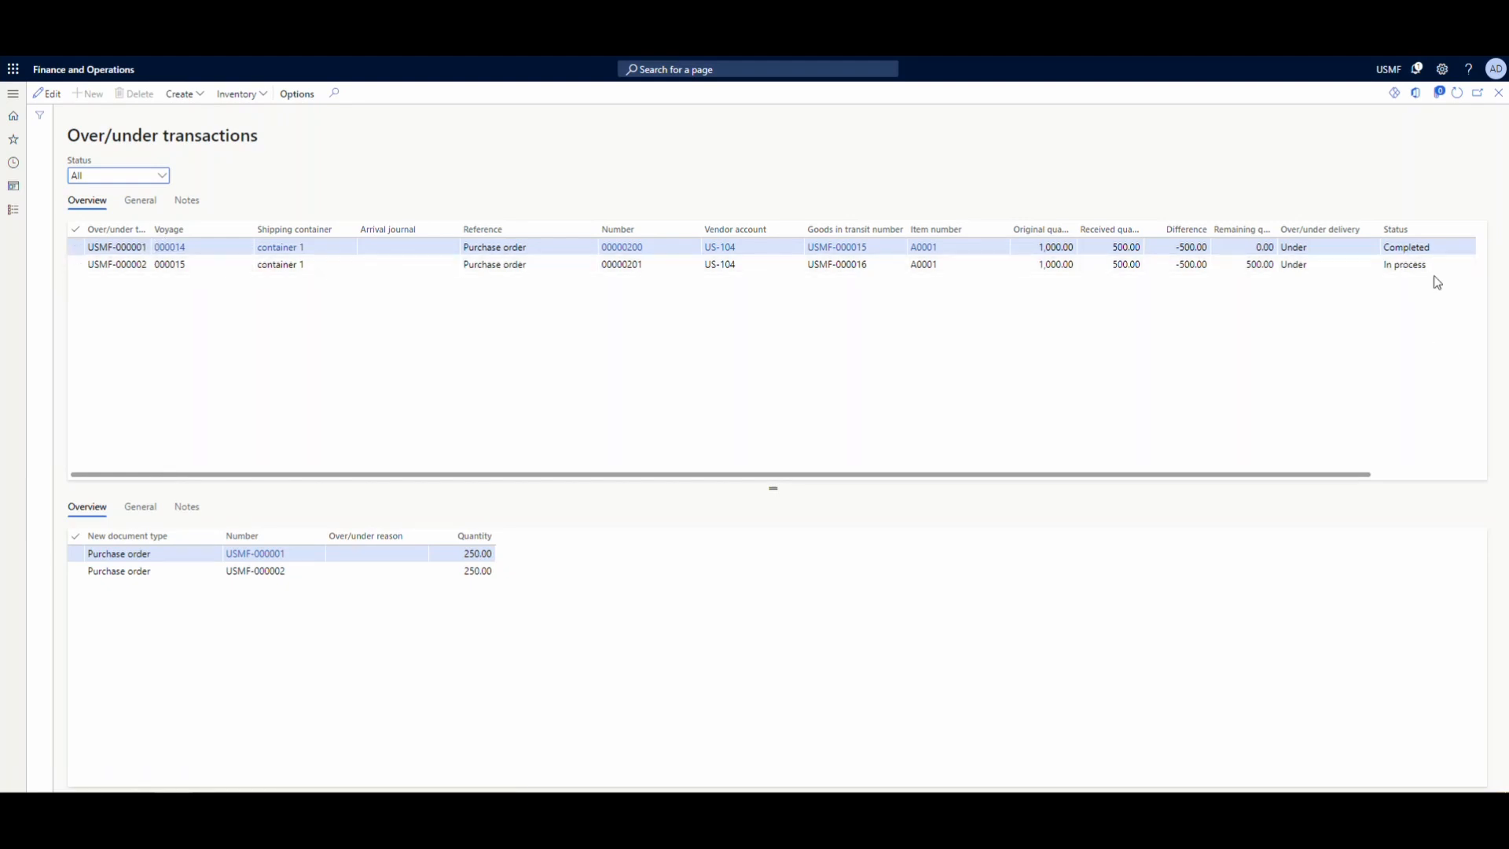
left_click(165, 178)
left_click(135, 208)
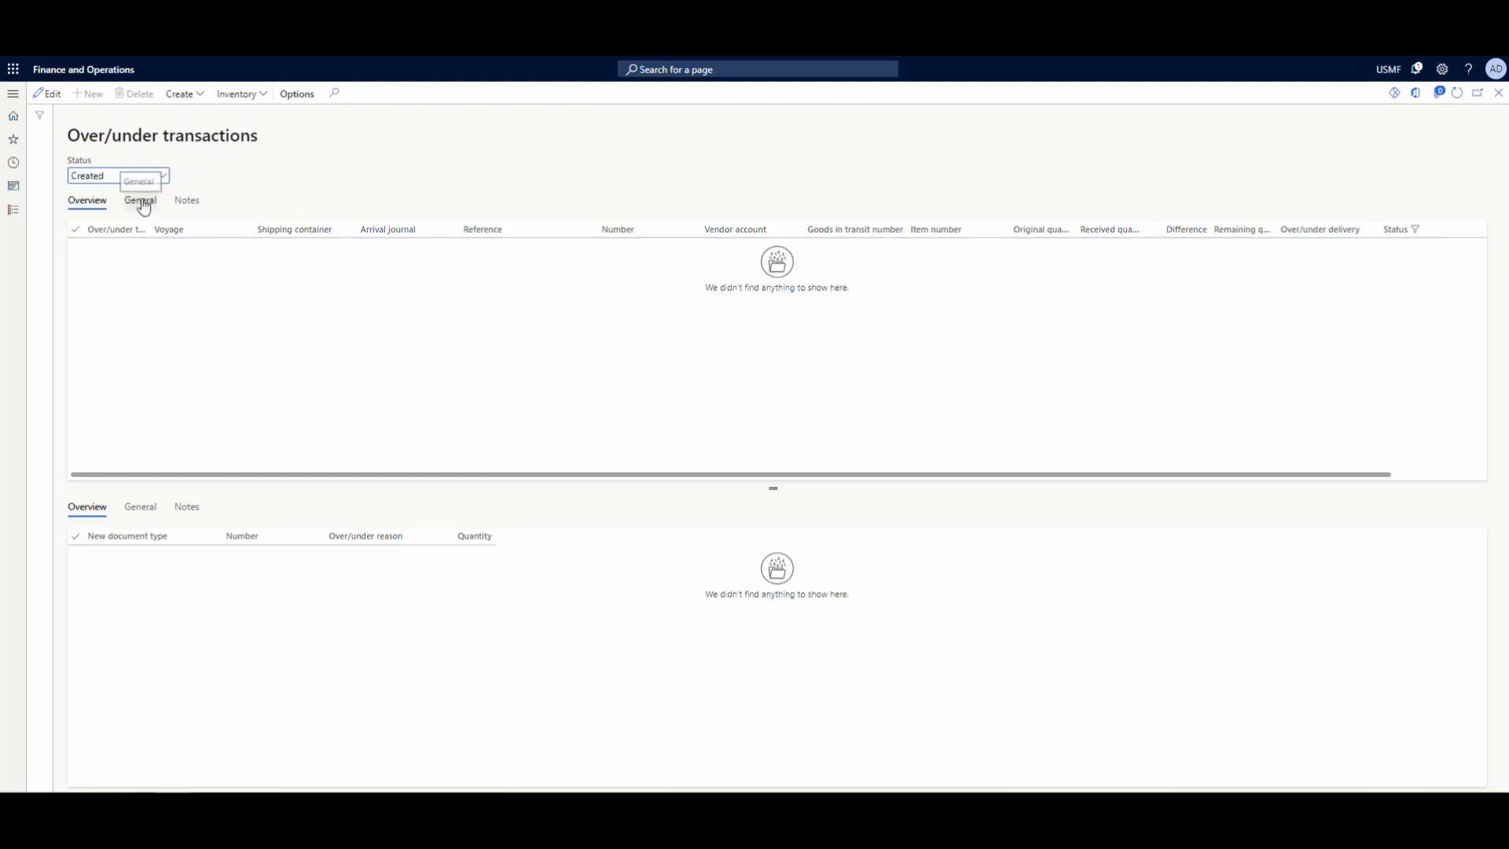
left_click(161, 176)
left_click(149, 226)
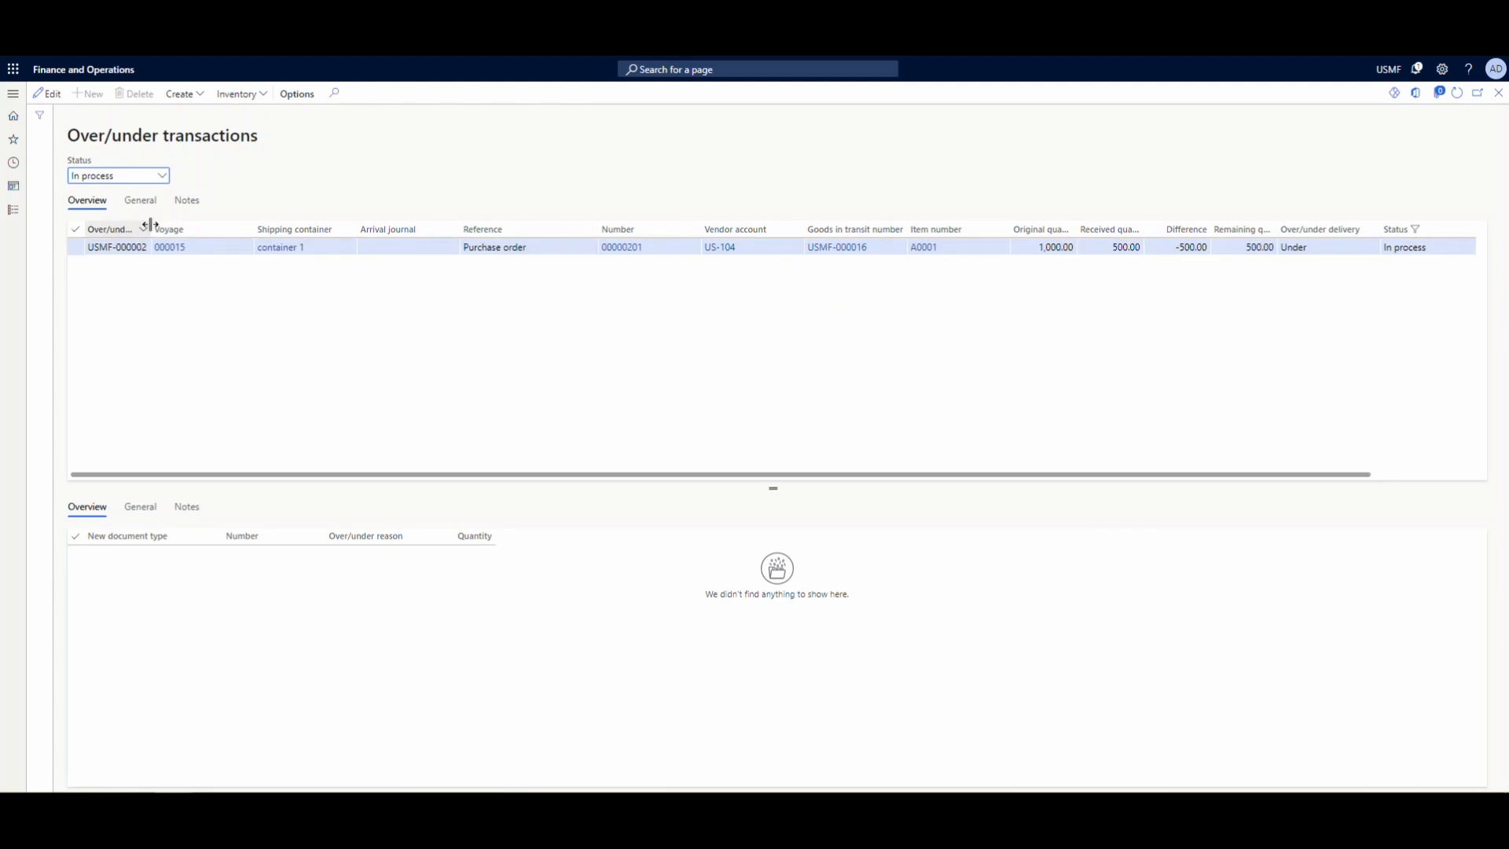
- View the Completed over/under transactions and return to the In process status filter
left_click(161, 176)
left_click(149, 242)
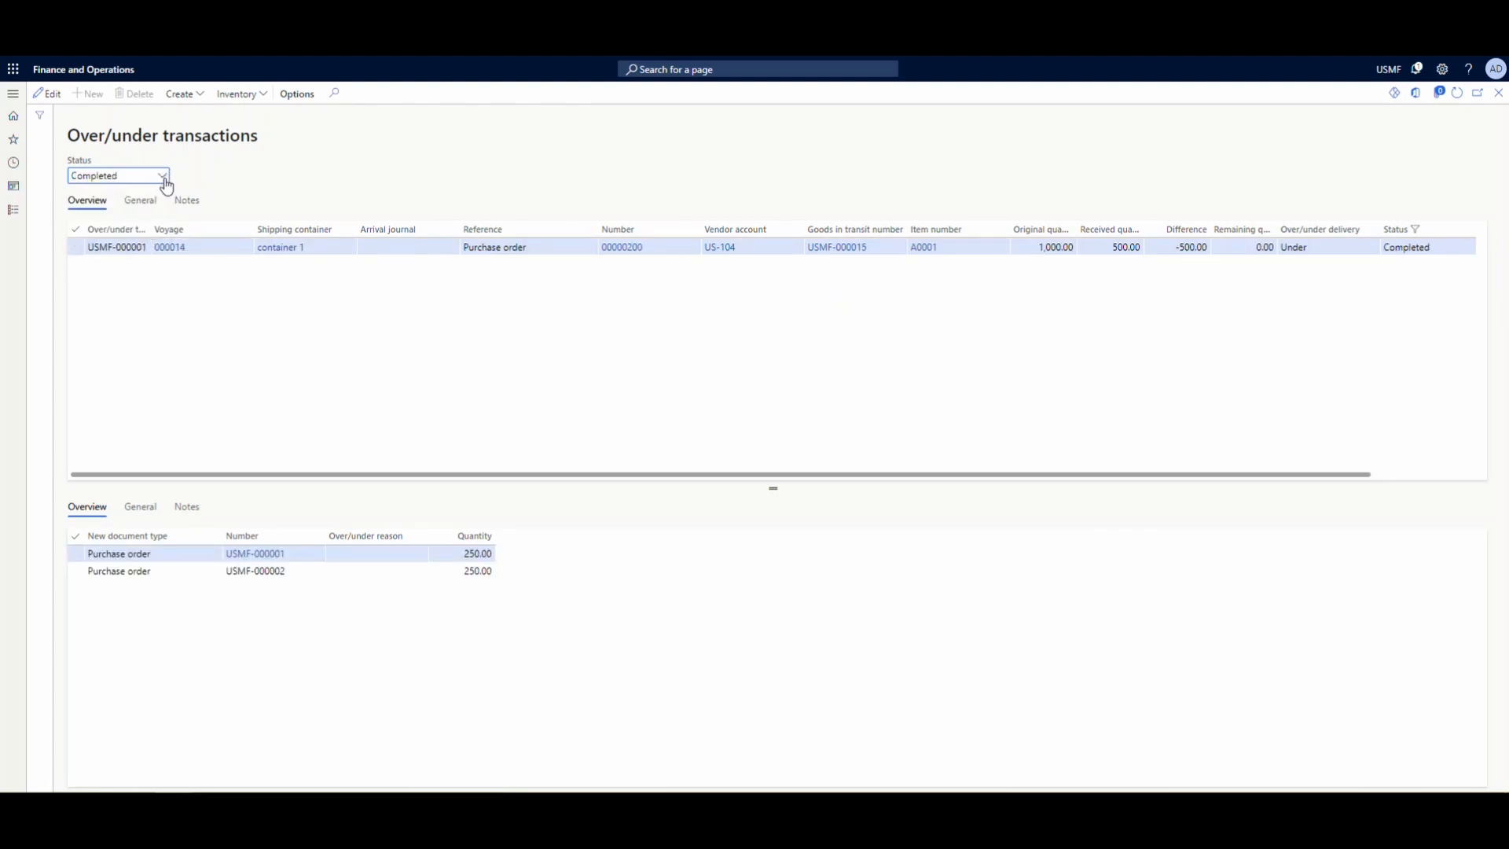
left_click(163, 176)
left_click(143, 226)
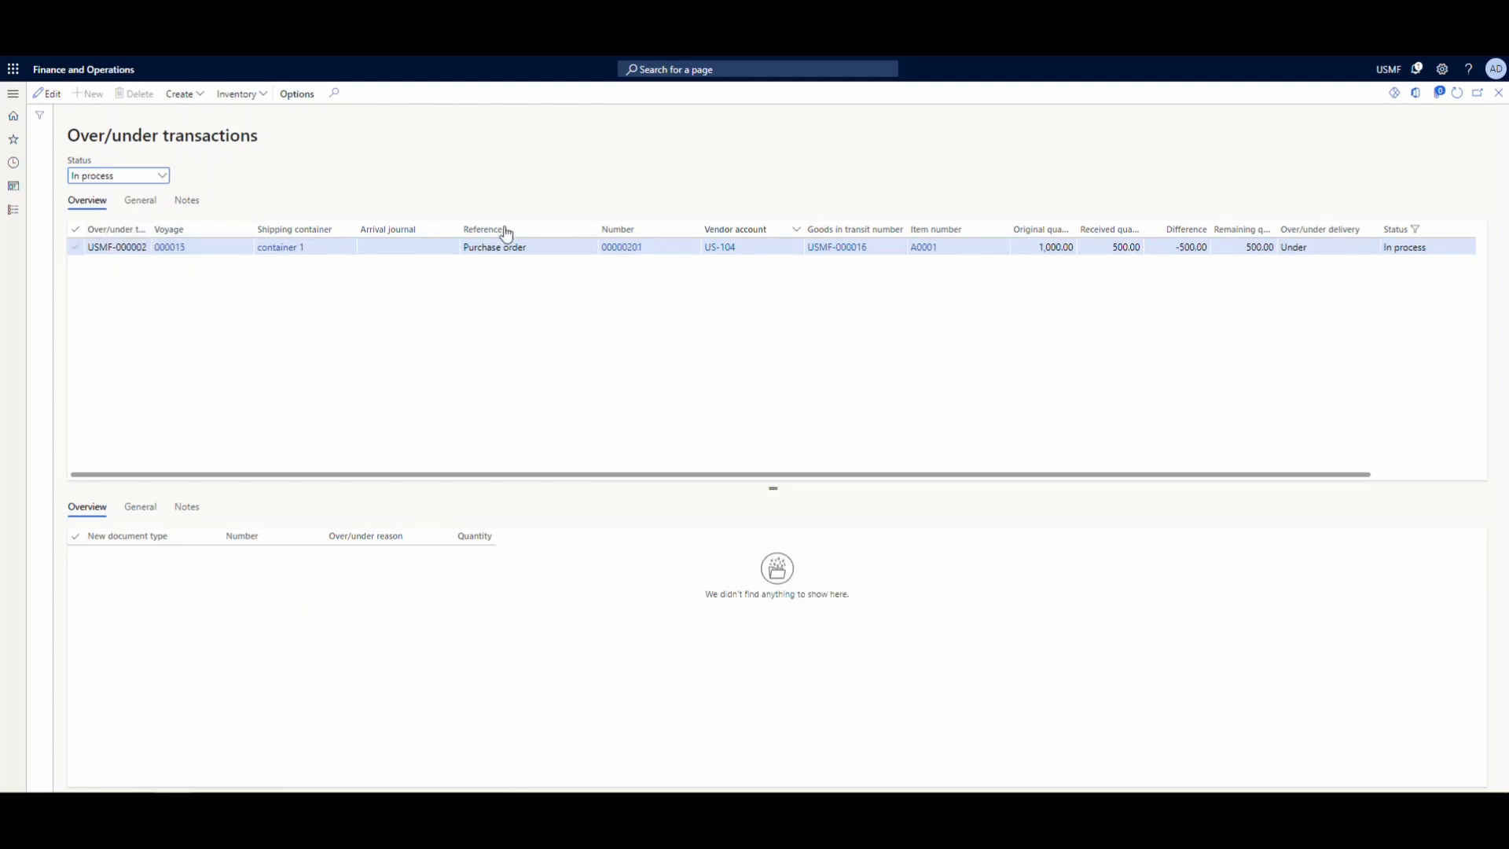
- Start a movement for voyage 000015's over/under transaction with a quantity of 250 and bring up the reason choices
left_click(205, 100)
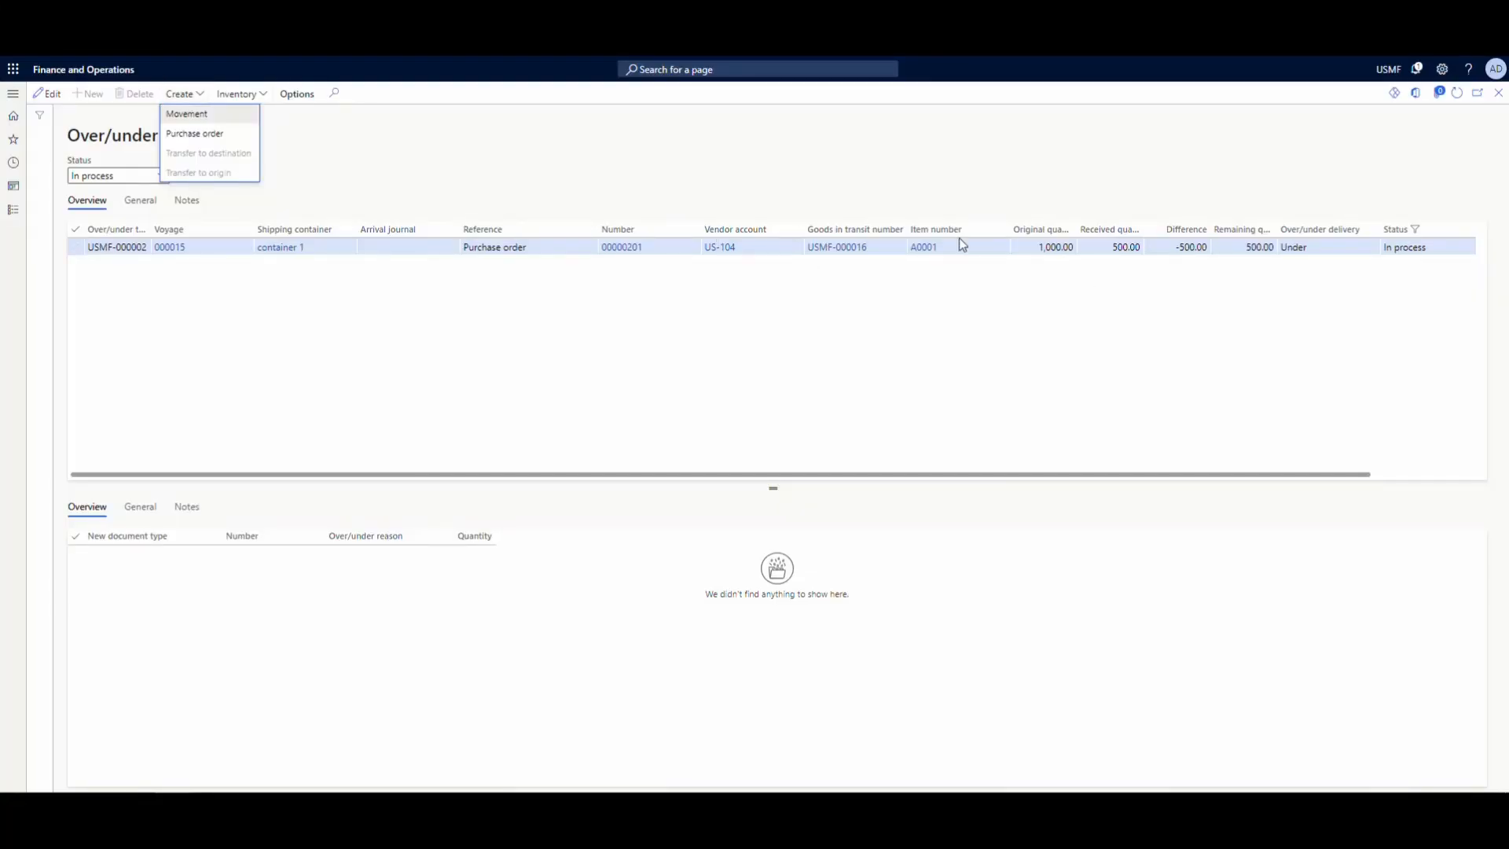
left_click(180, 114)
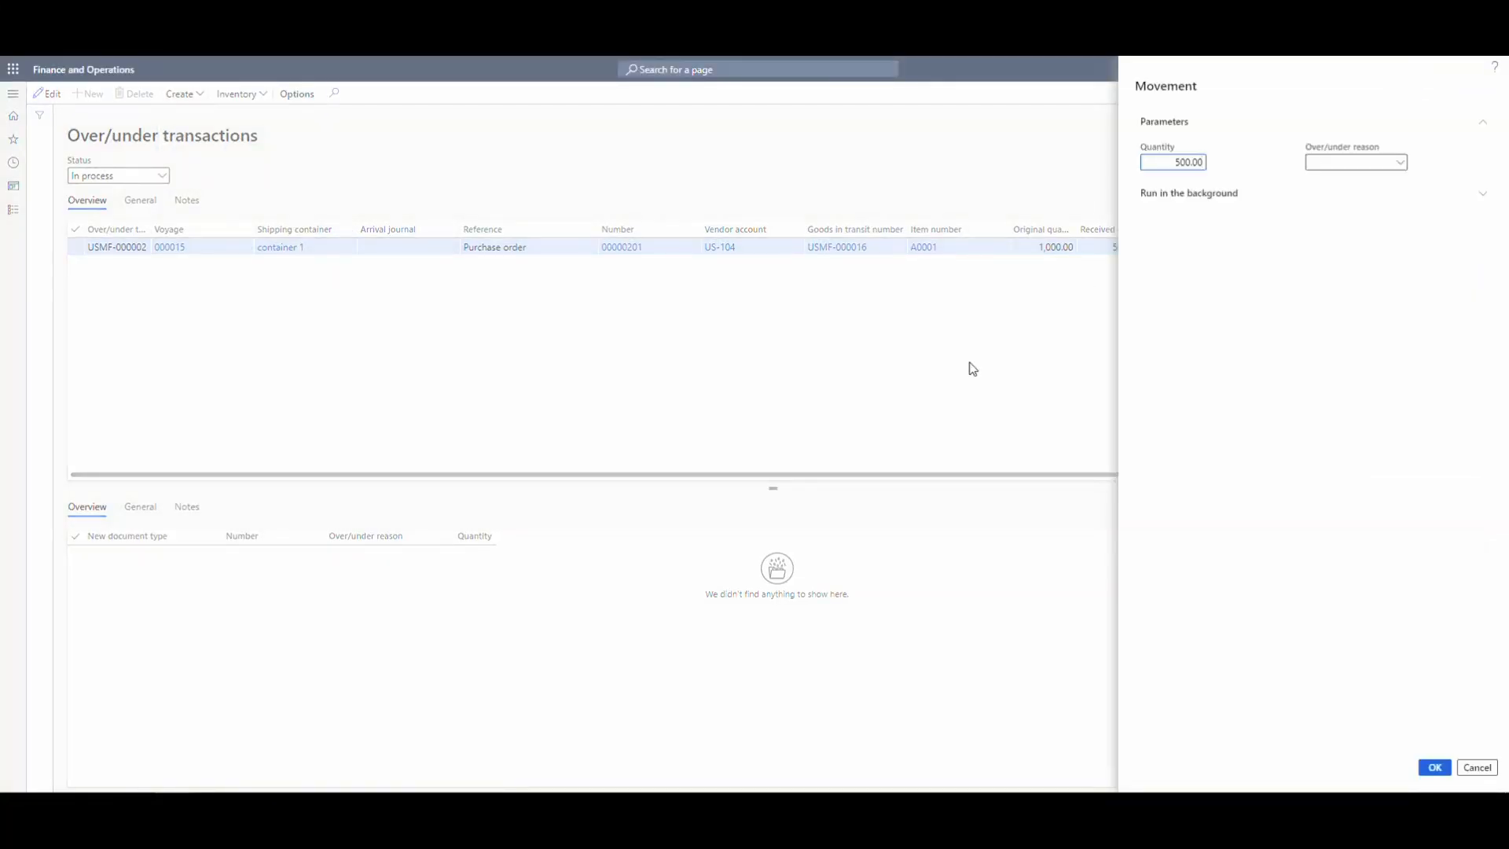
left_click_drag(1167, 165, 1239, 182)
type("250")
left_click(1400, 163)
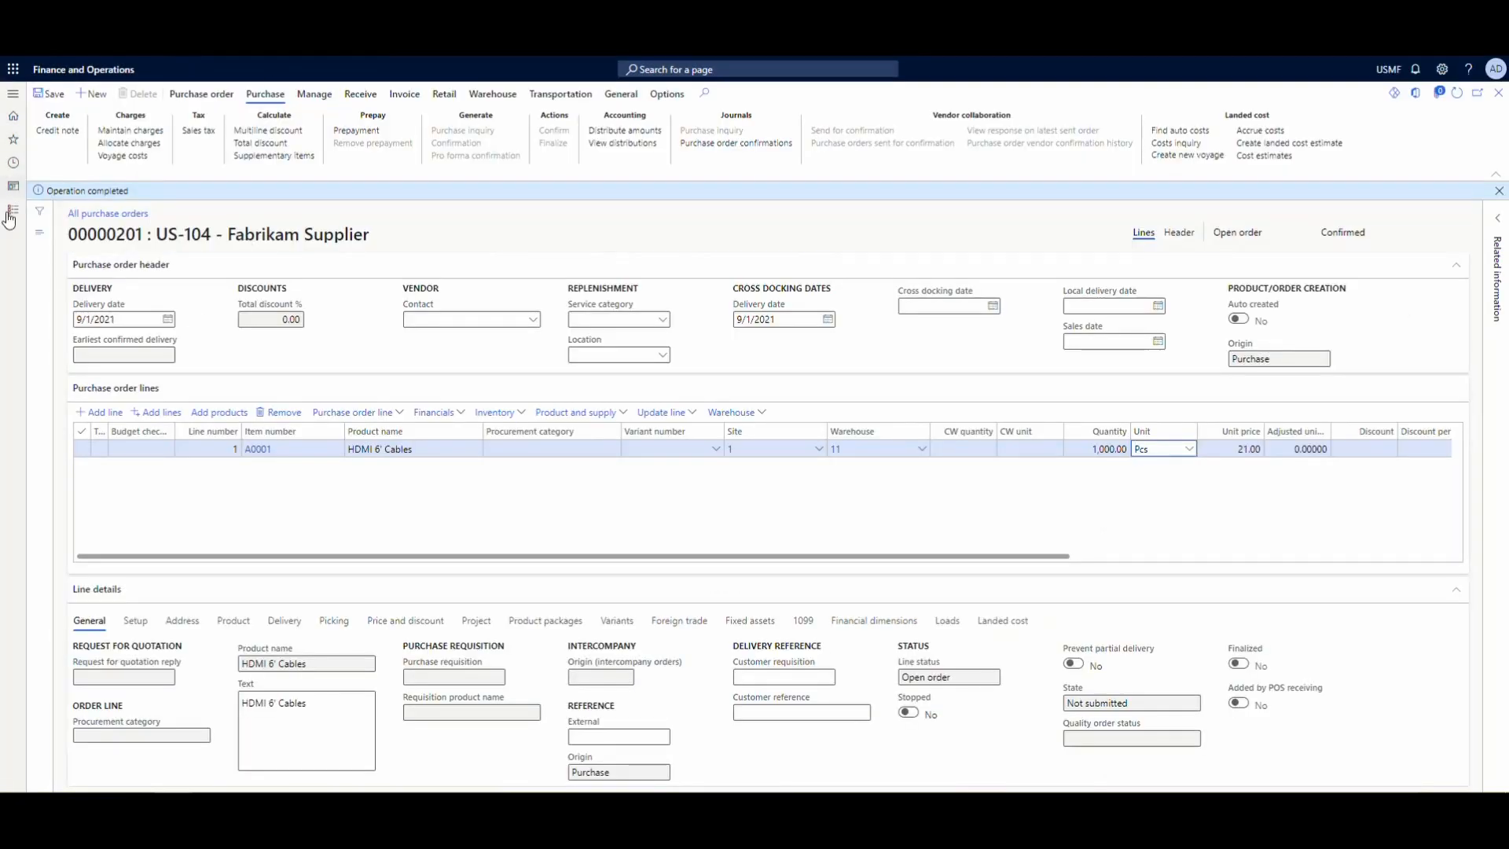
- Open the over/under reasons setup in the Landed cost module from the purchase order page
left_click(11, 214)
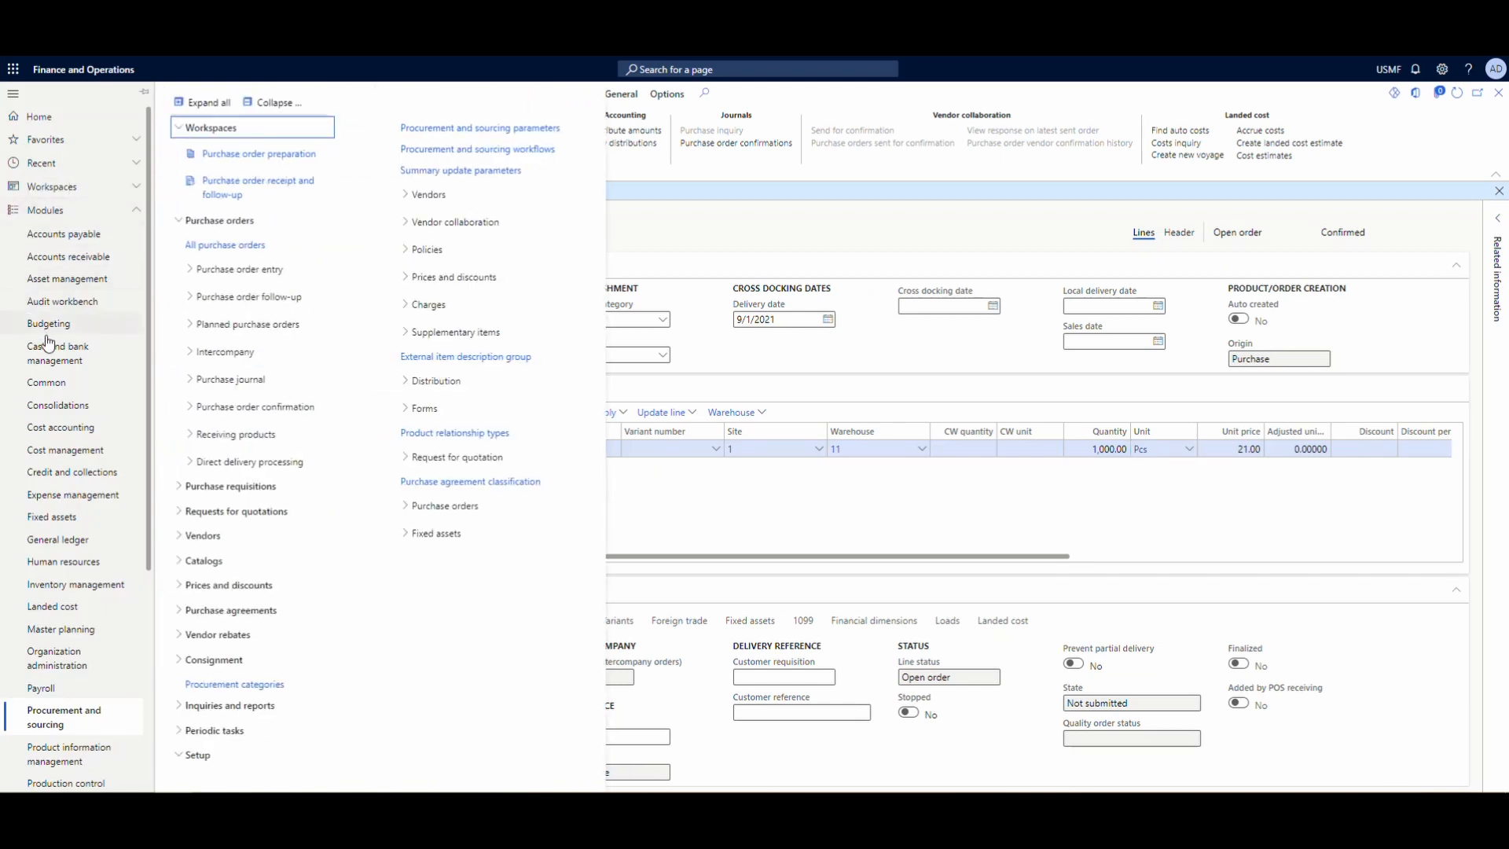
scroll(74, 485, "down", 1)
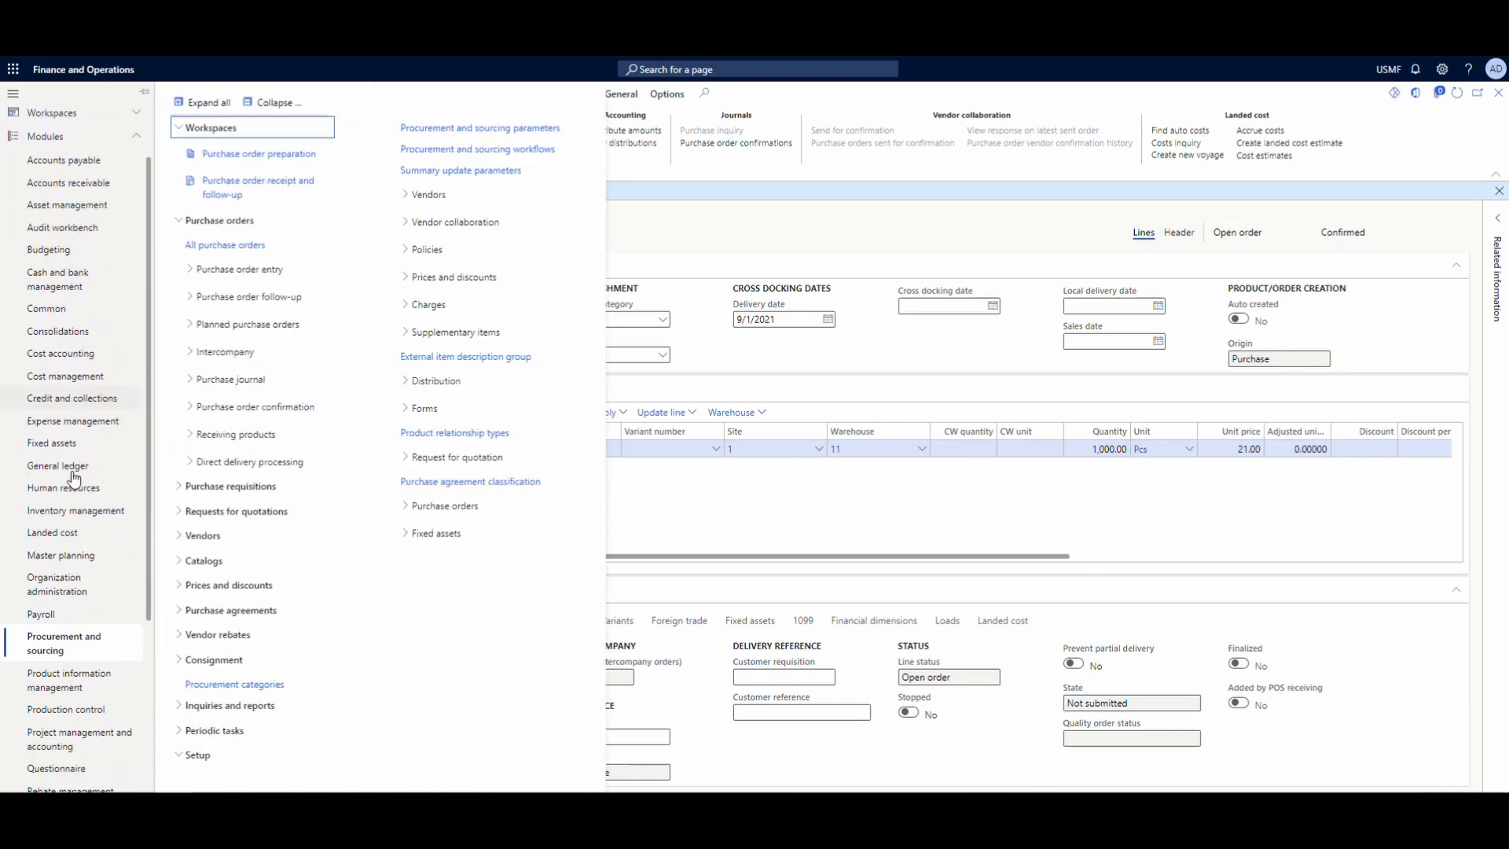
left_click(93, 528)
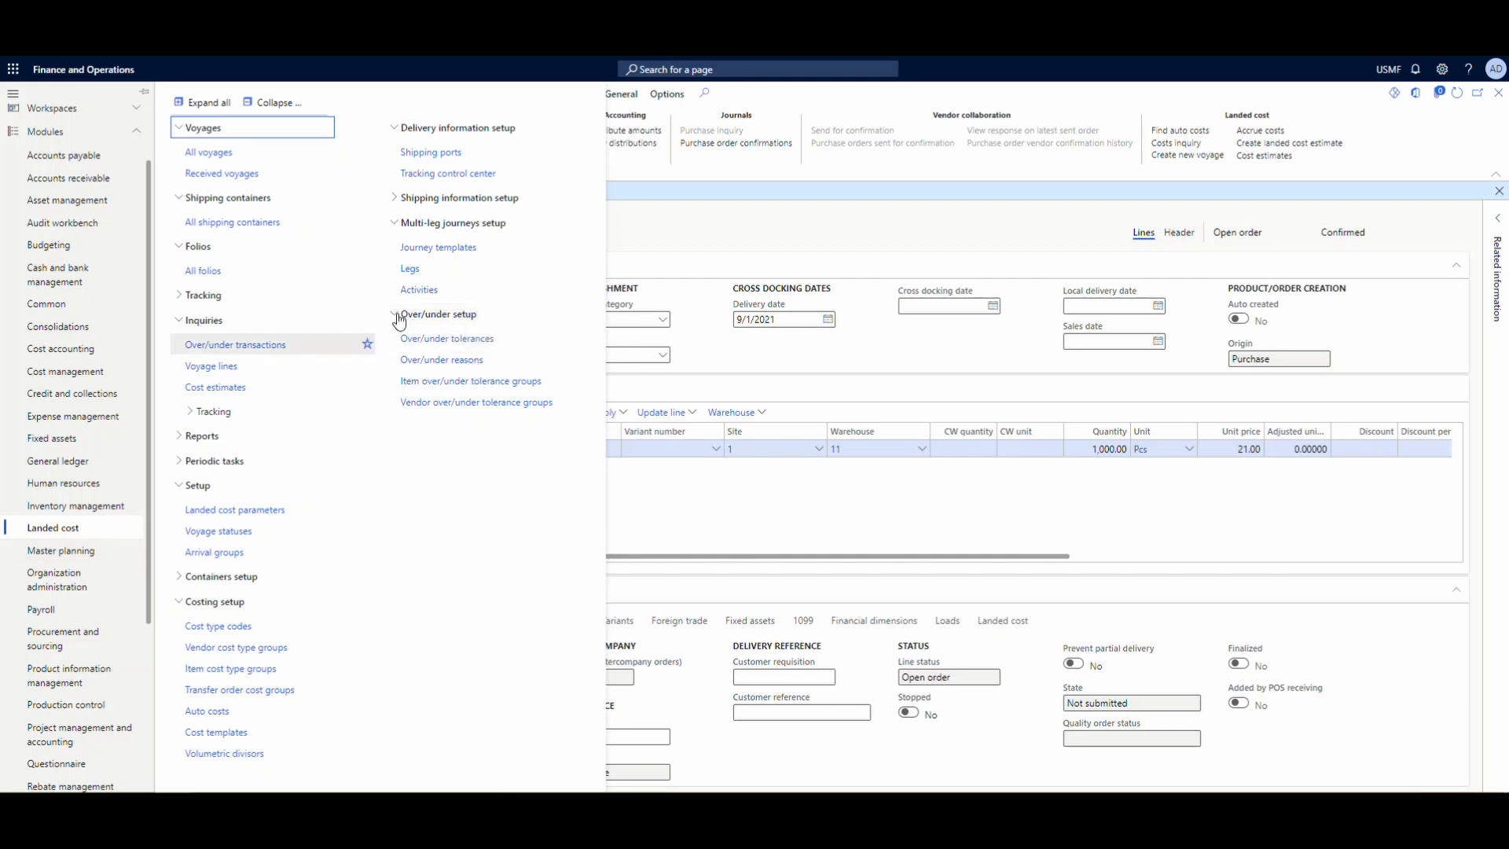
left_click(428, 359)
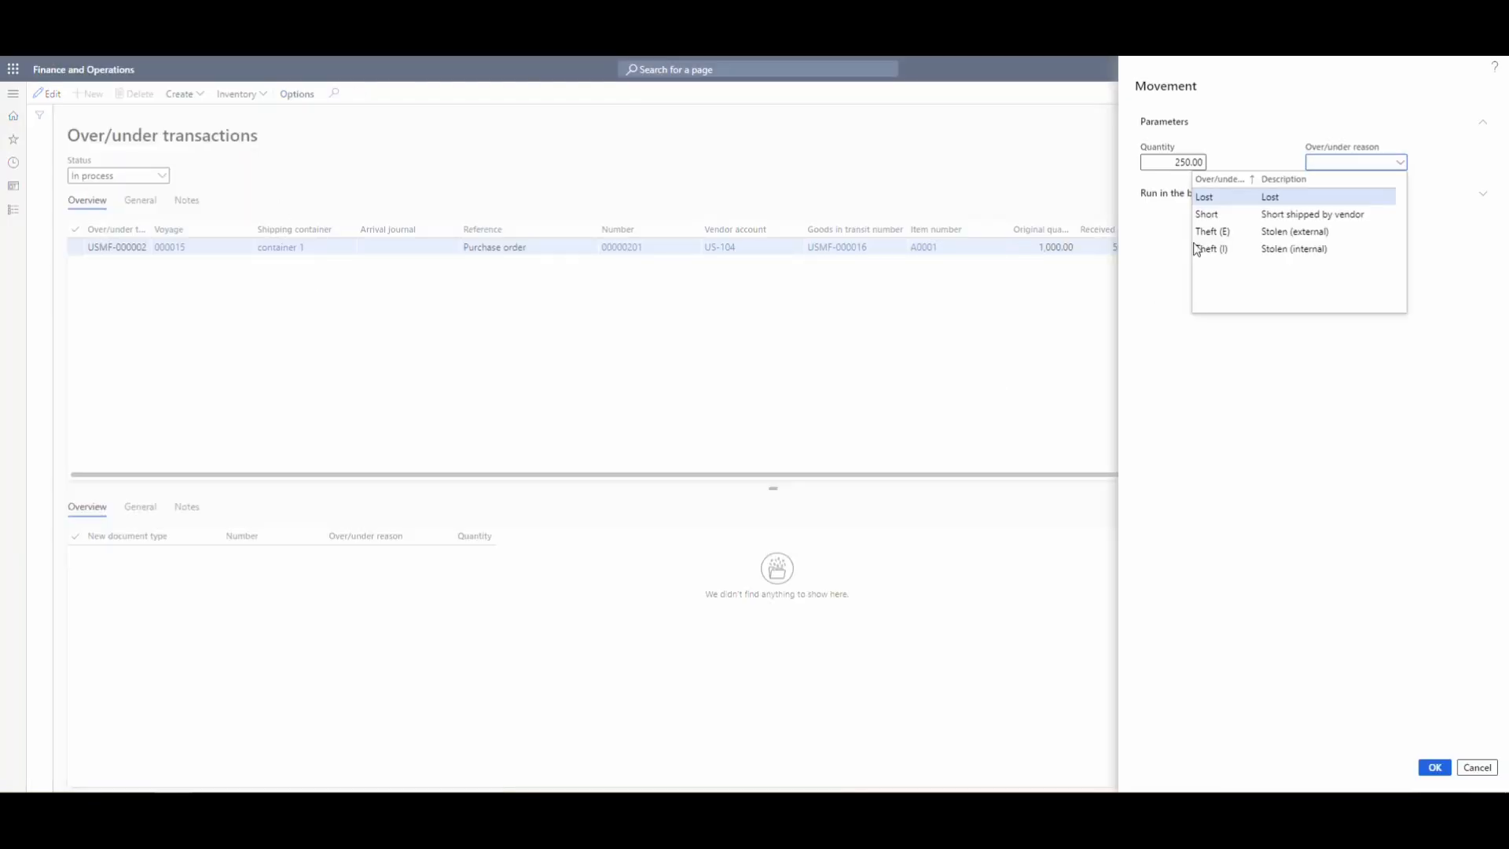
- Choose Short as the movement's over/under reason and create the movement
left_click(1341, 214)
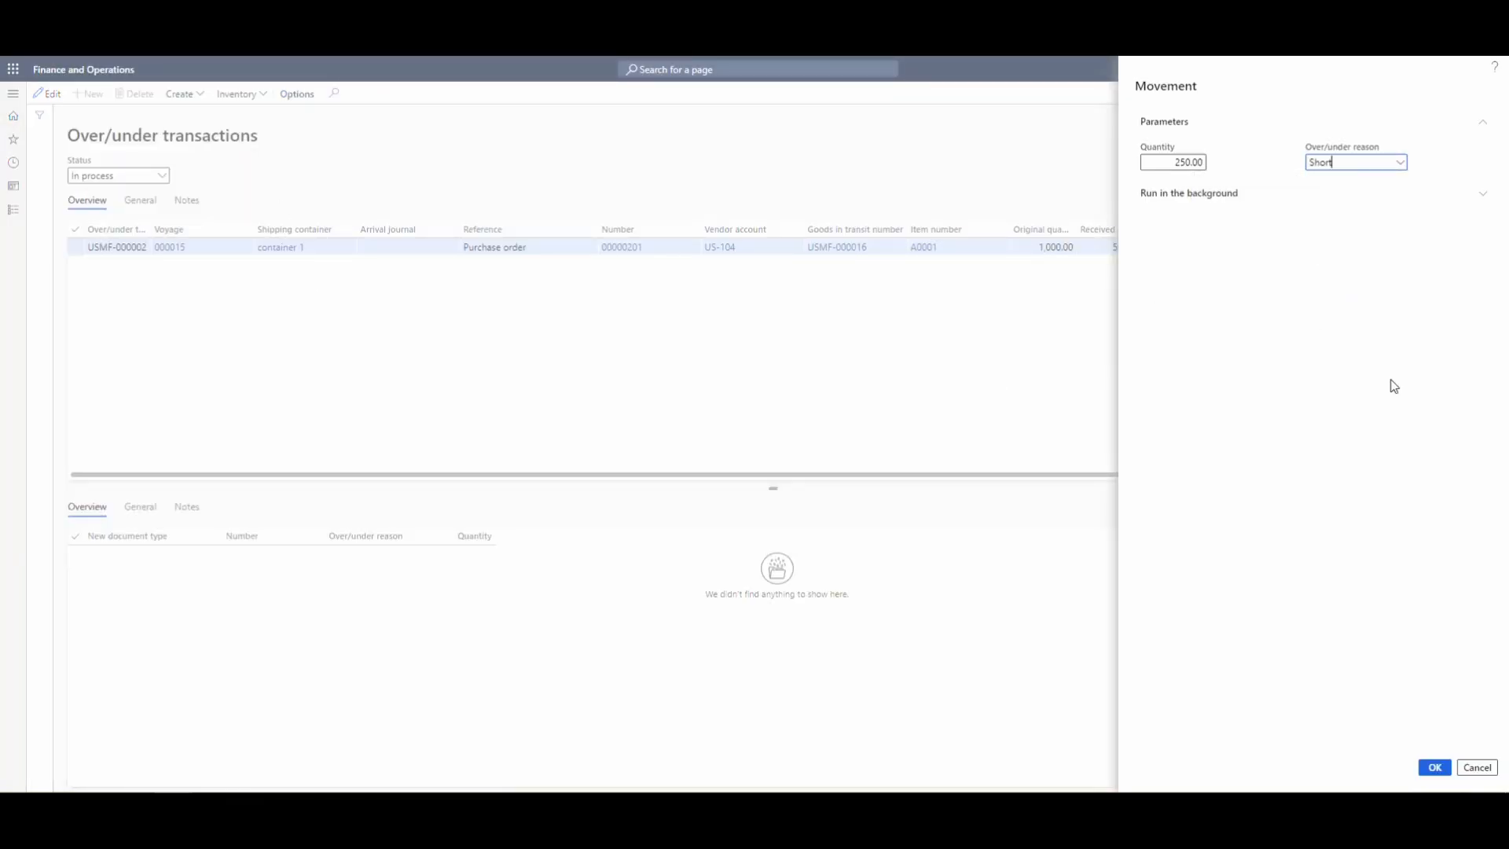
left_click(1434, 767)
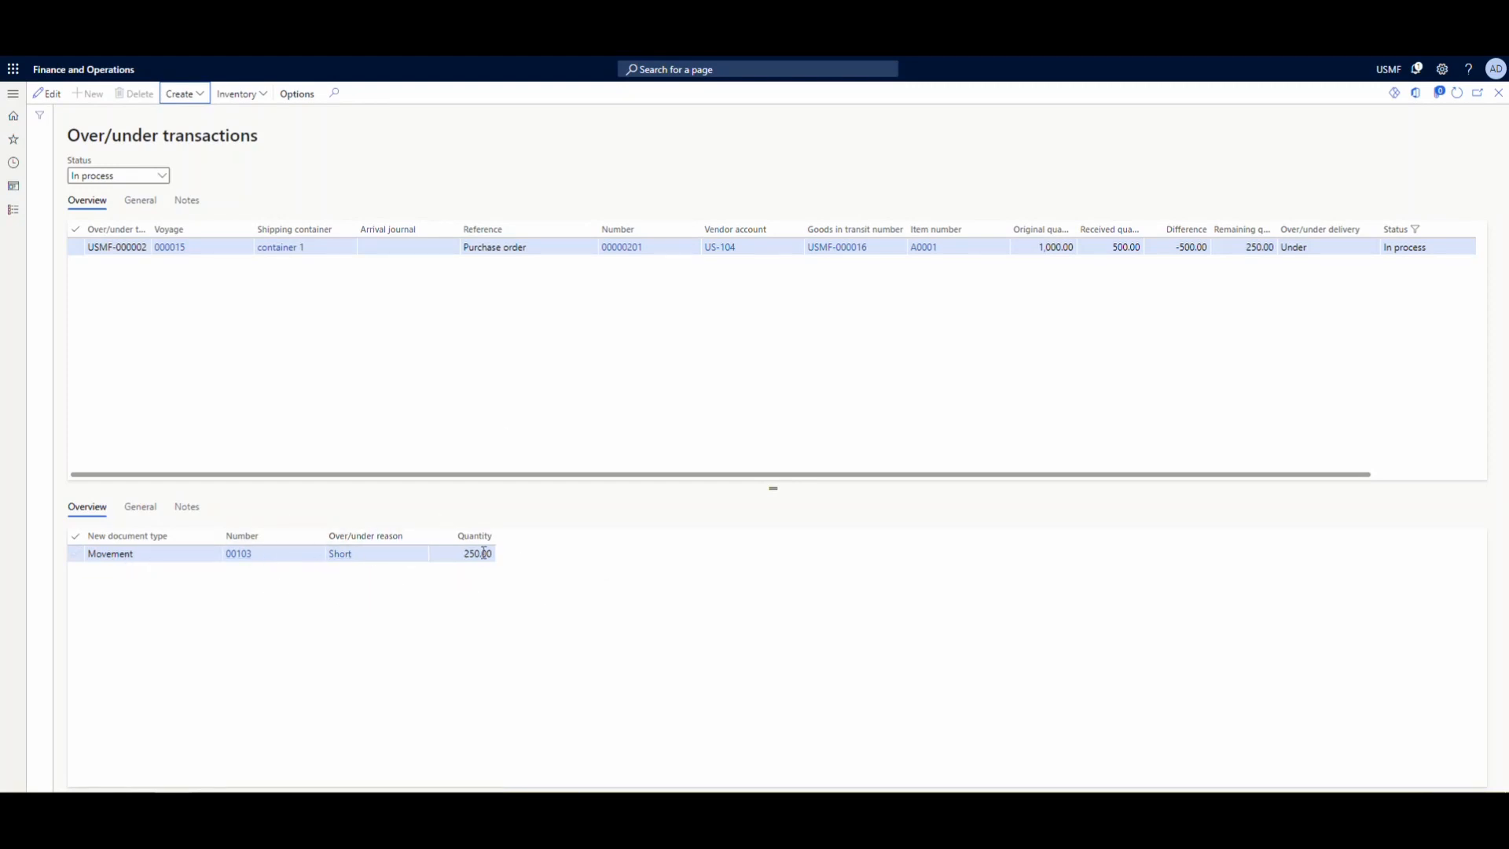
- Create a purchase order for the remaining 250 quantity of voyage 000015's over/under transaction and open the new order
left_click(199, 101)
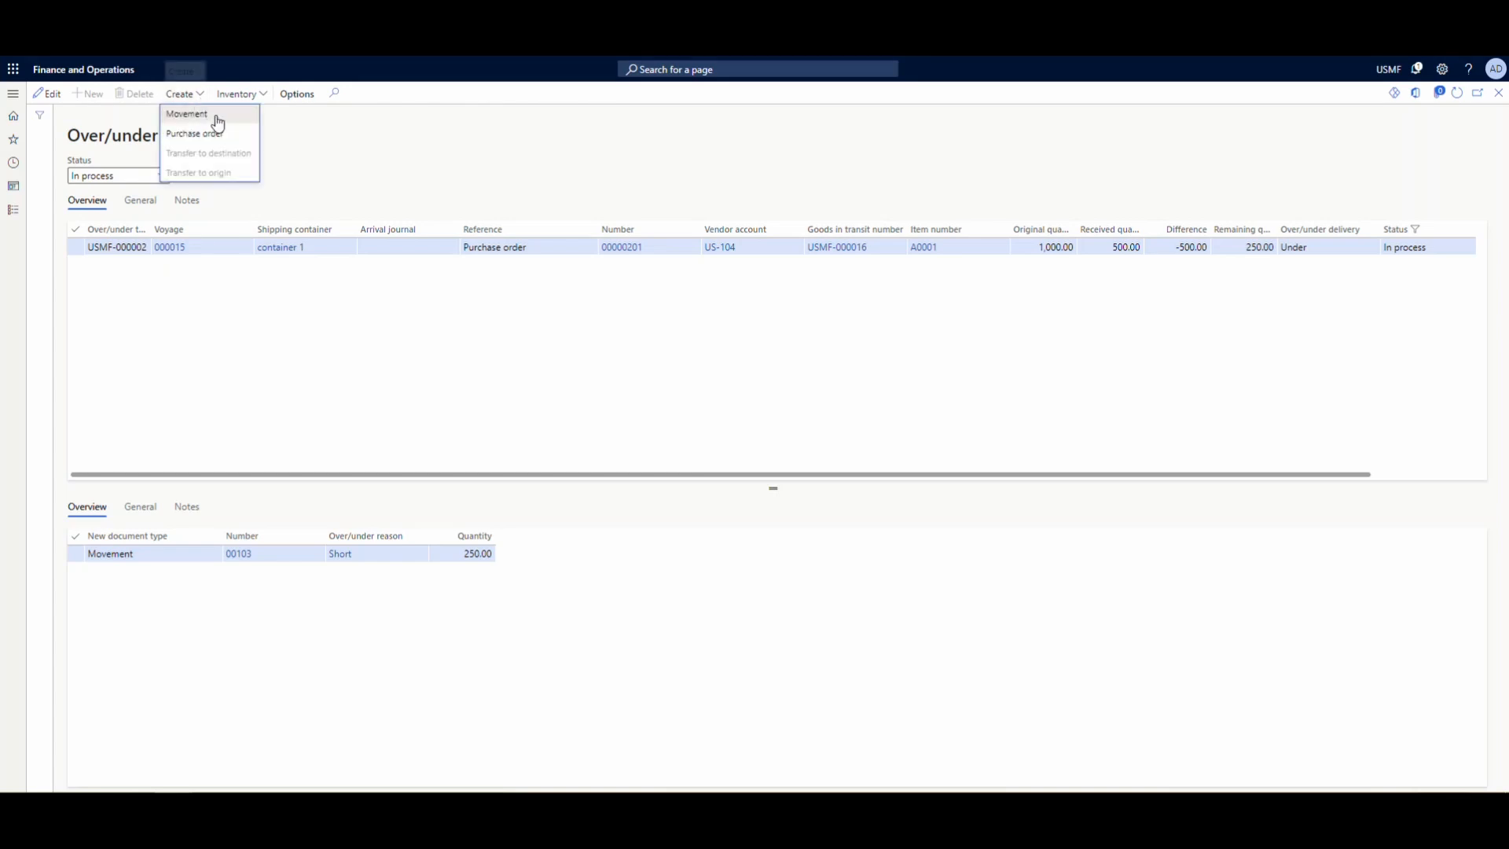
left_click(210, 134)
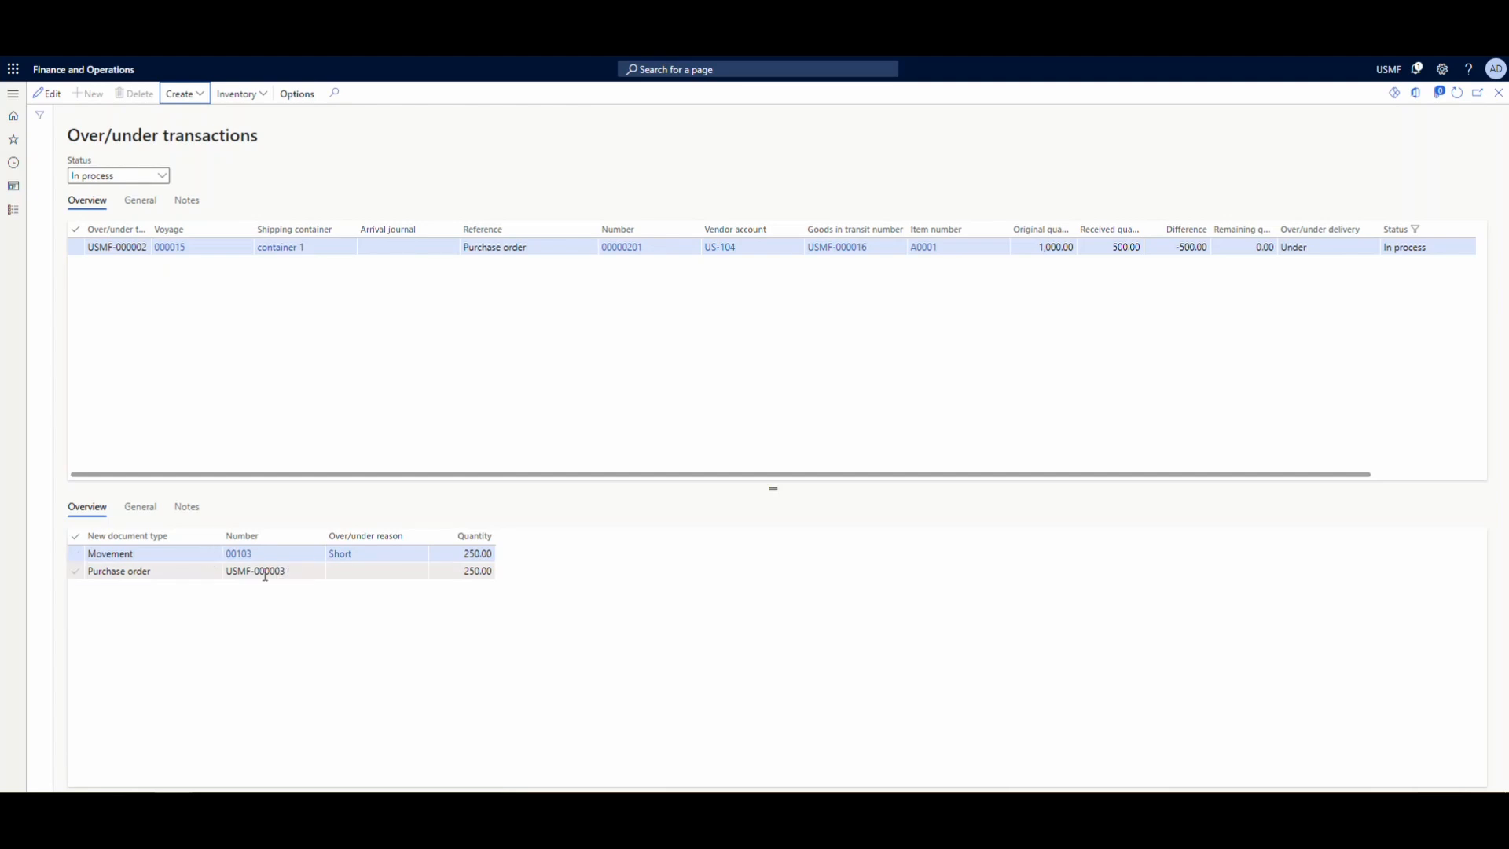
left_click(288, 561)
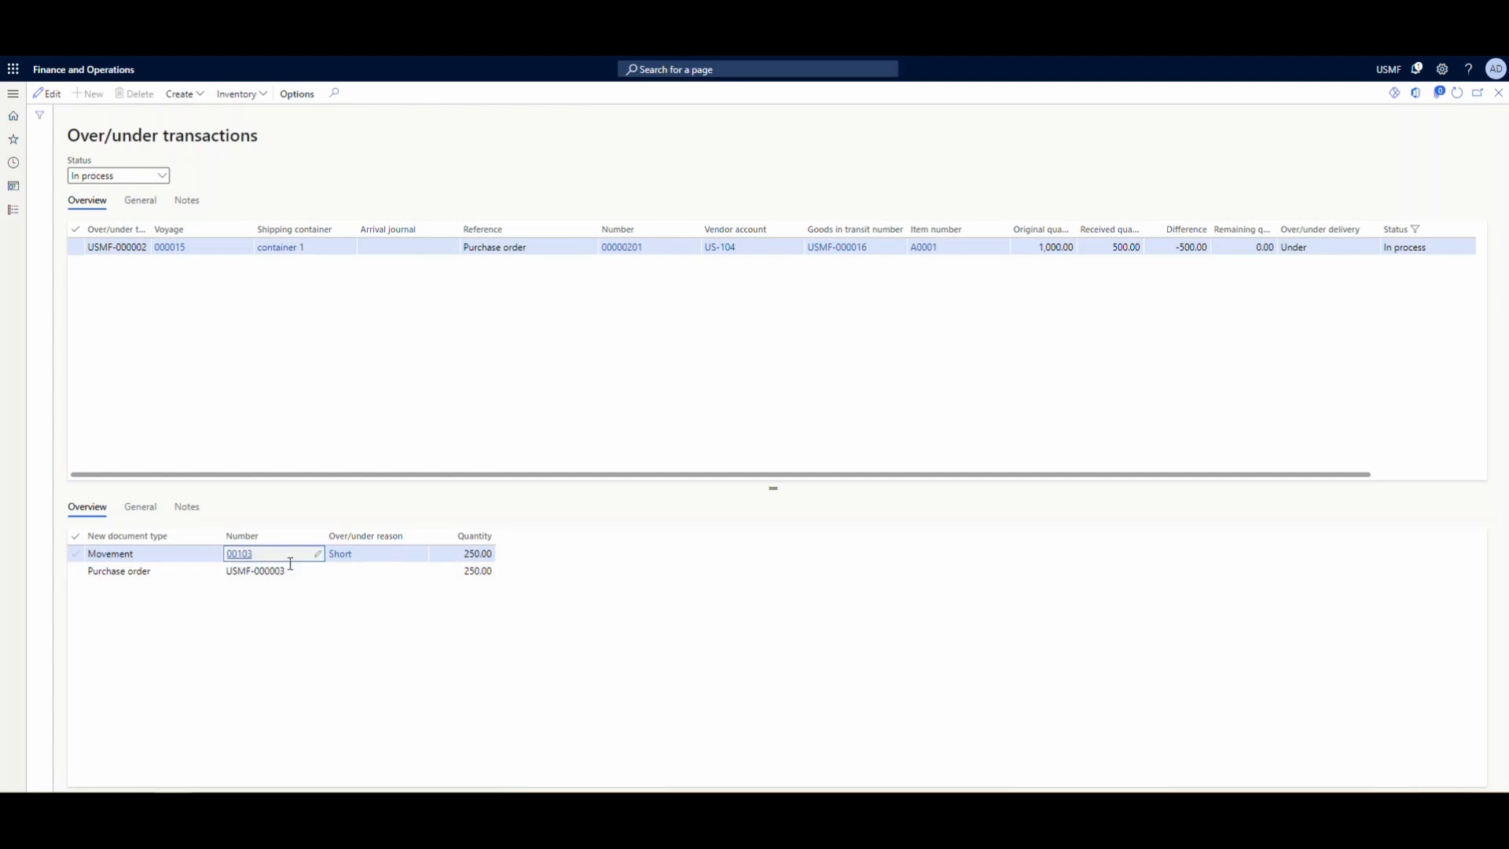
left_click(356, 572)
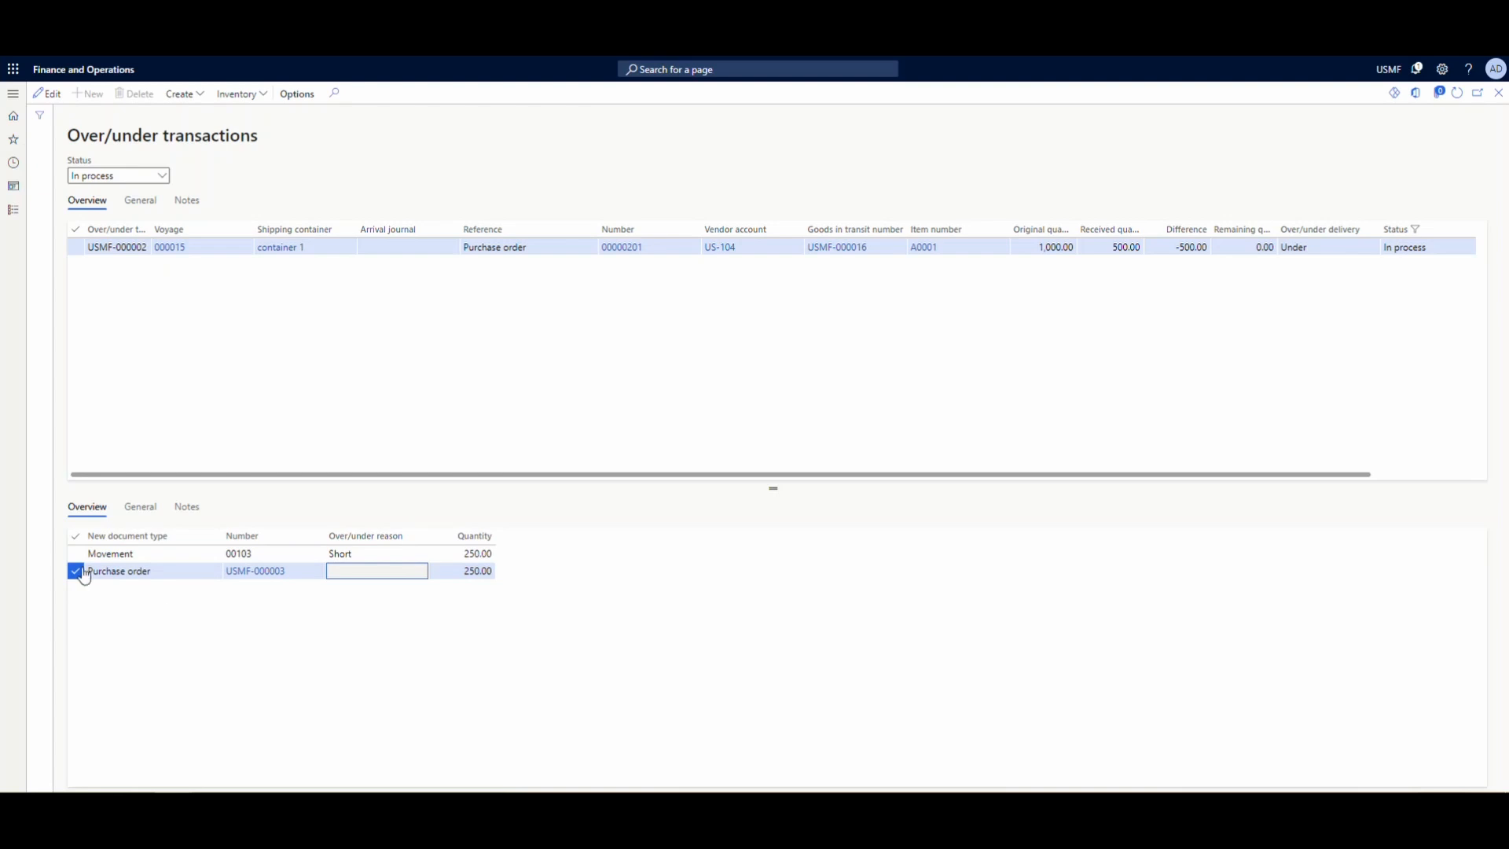
left_click(263, 573)
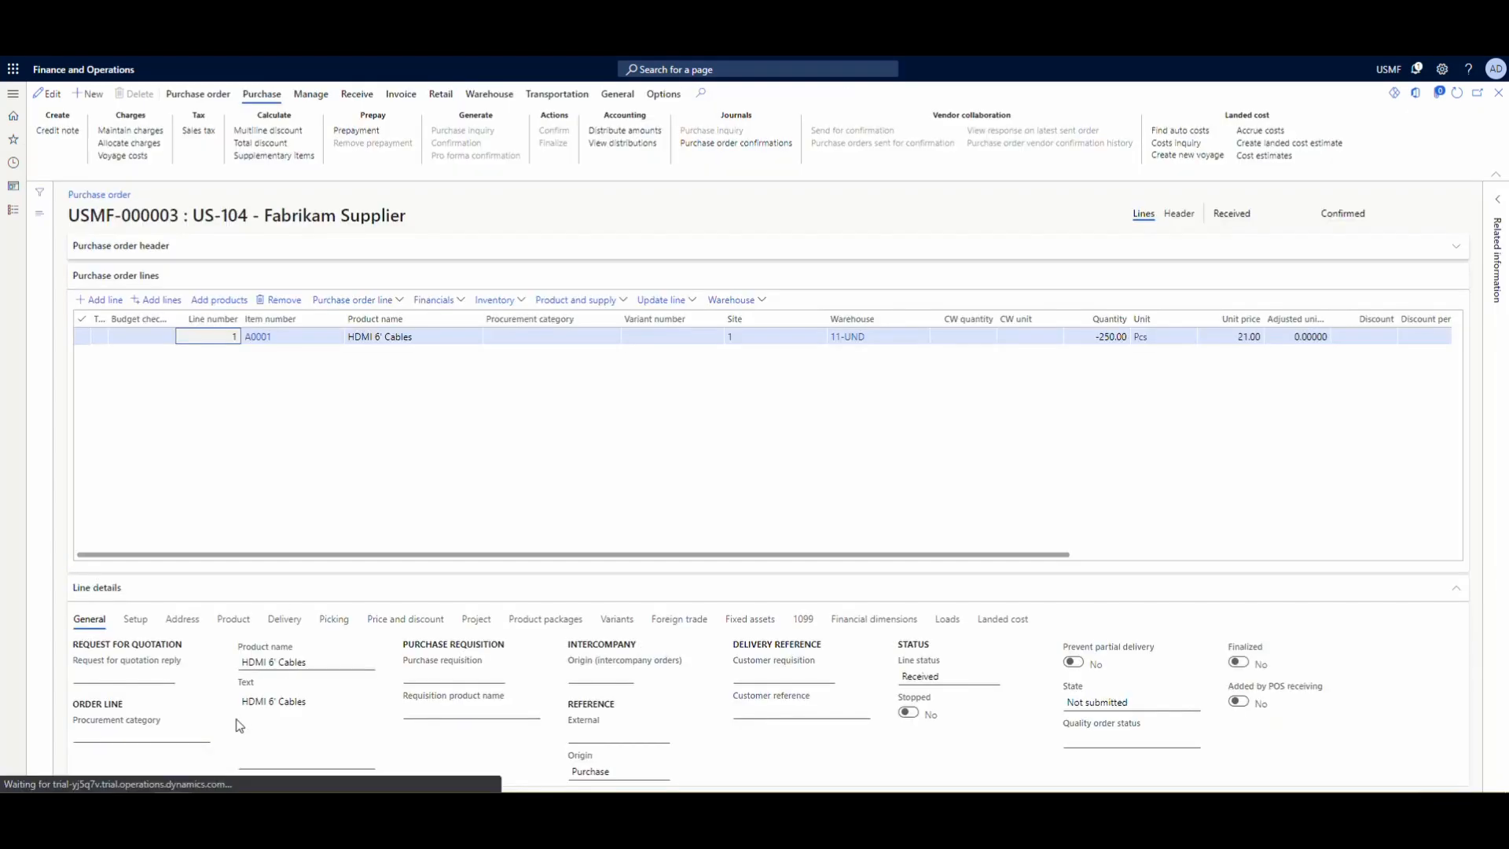
- Generate a vendor invoice from the purchase order with number 2qadfa, description credit and invoice date 9/1/2021
left_click(399, 95)
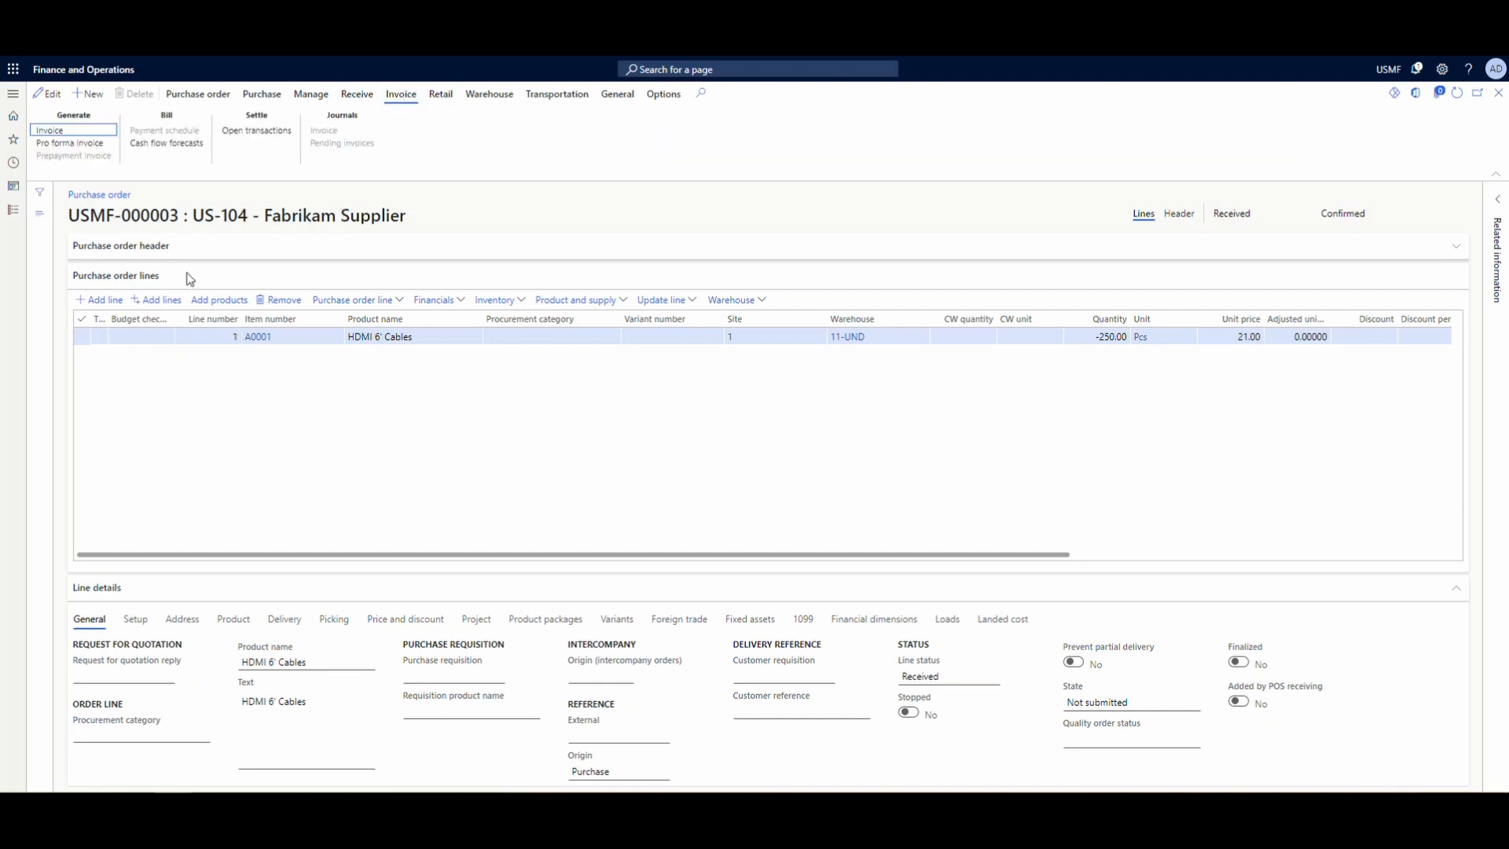
left_click(52, 130)
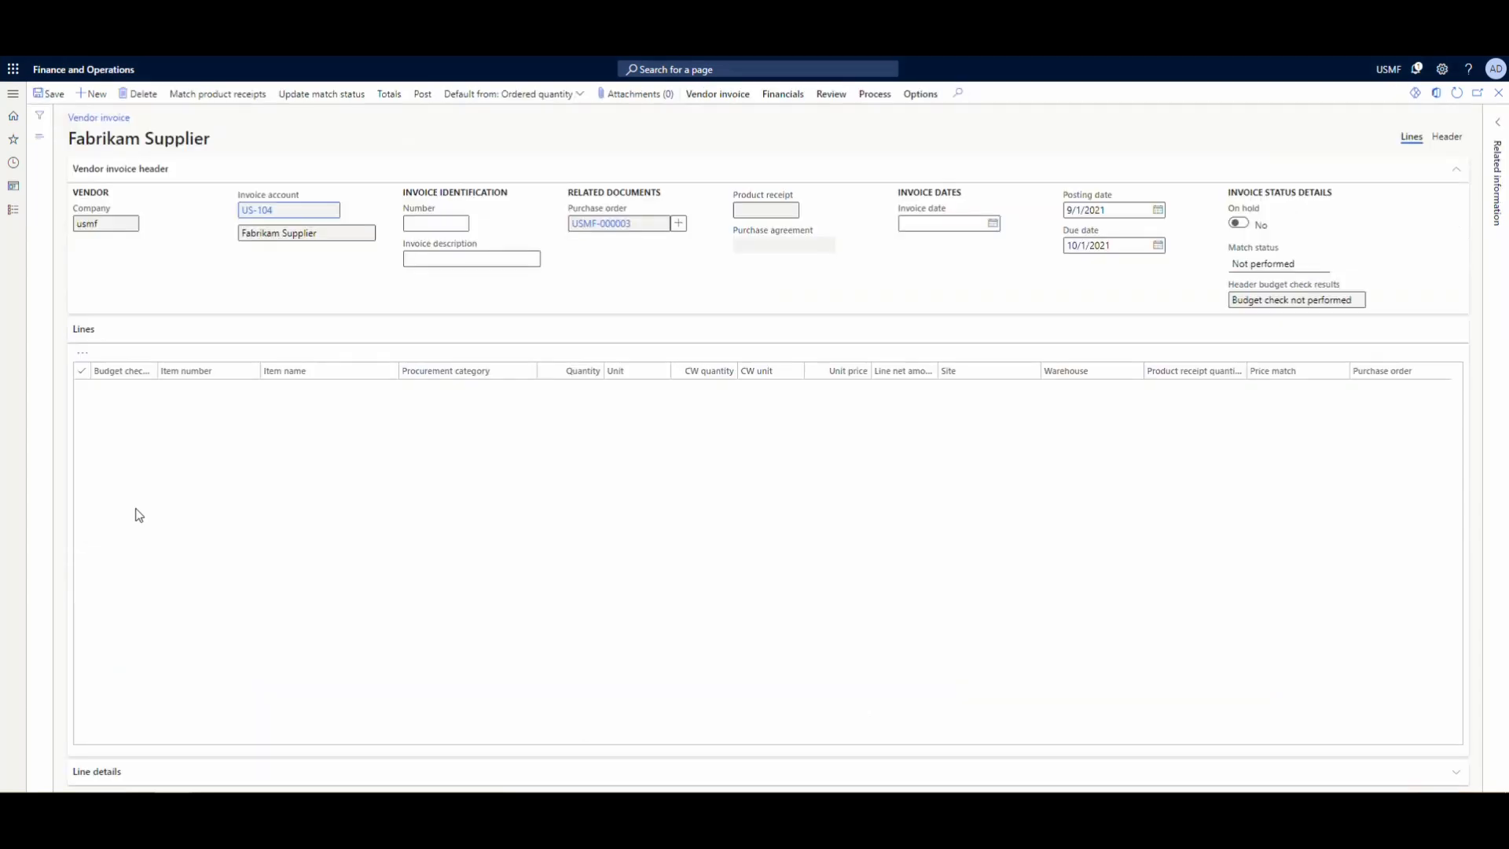
left_click(444, 306)
type("2")
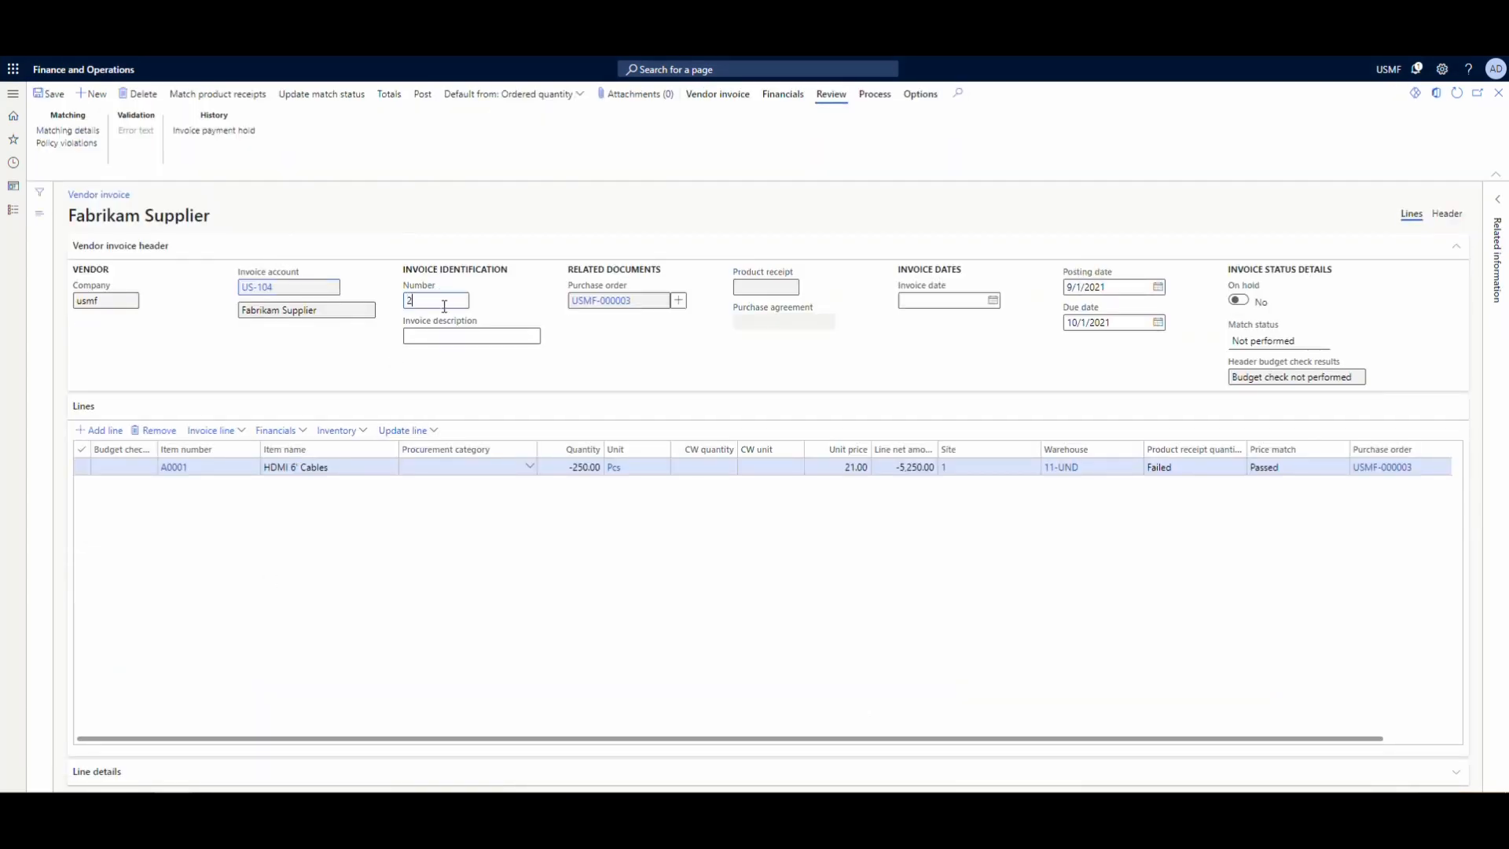
type("qadfa")
left_click(462, 338)
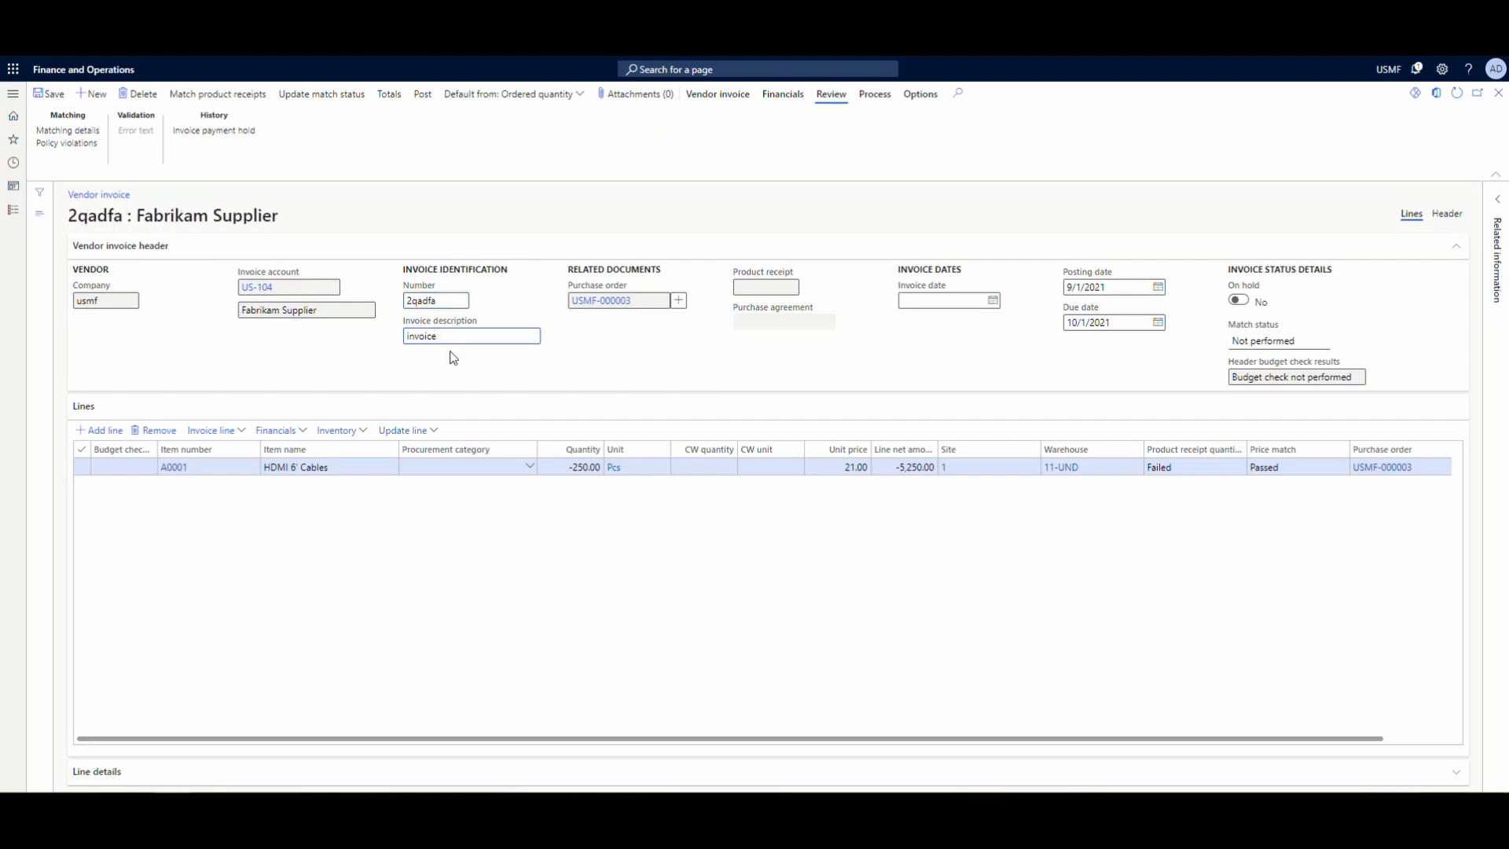
type("invoice")
left_click_drag(463, 341, 275, 327)
type("credit")
left_click(994, 300)
left_click(980, 383)
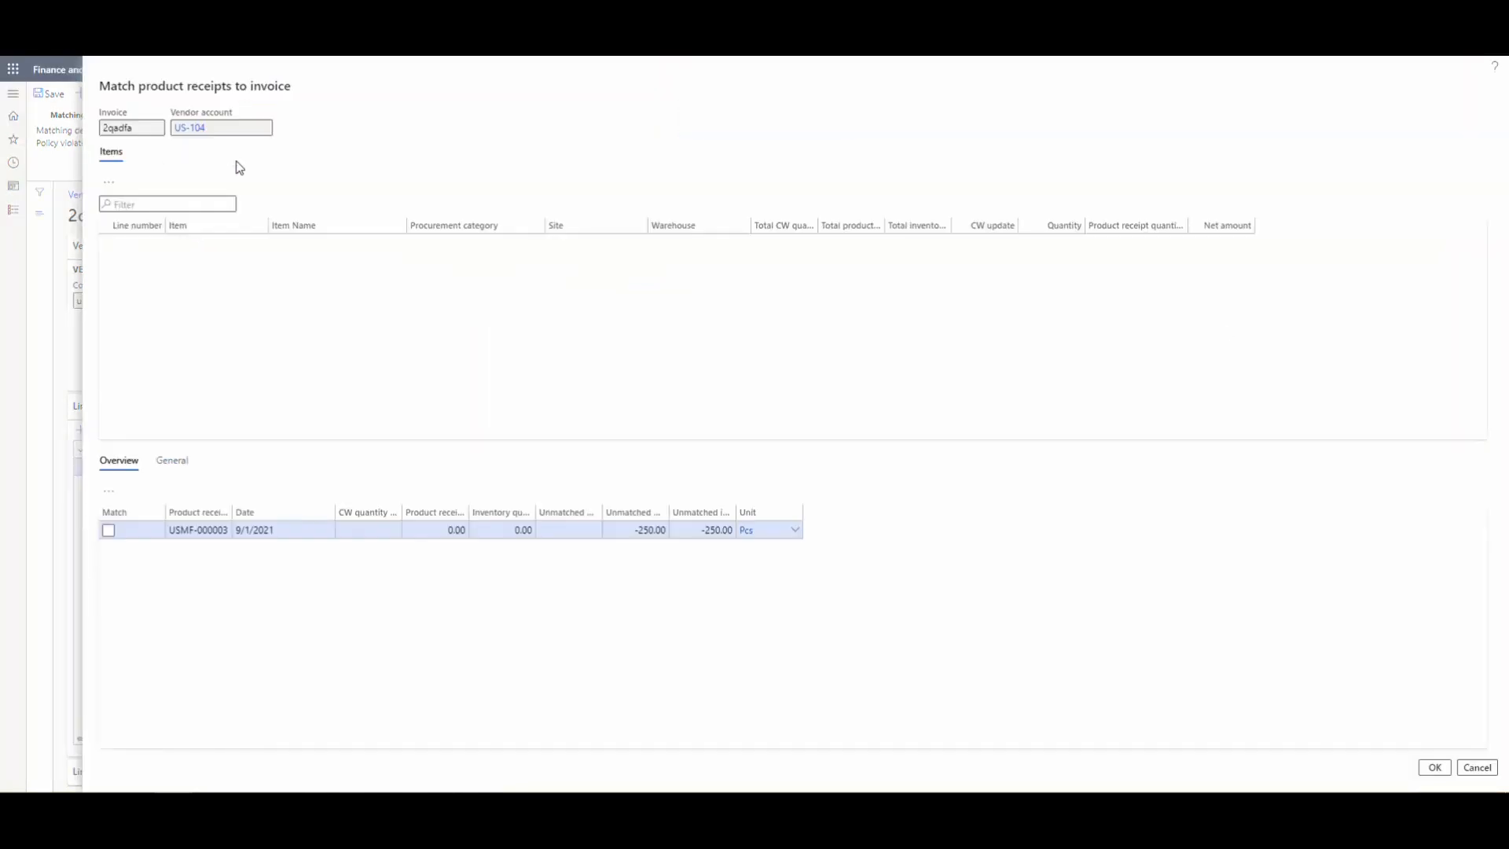
- Match the vendor invoice to its product receipt, updating the match status, and post it
left_click(109, 531)
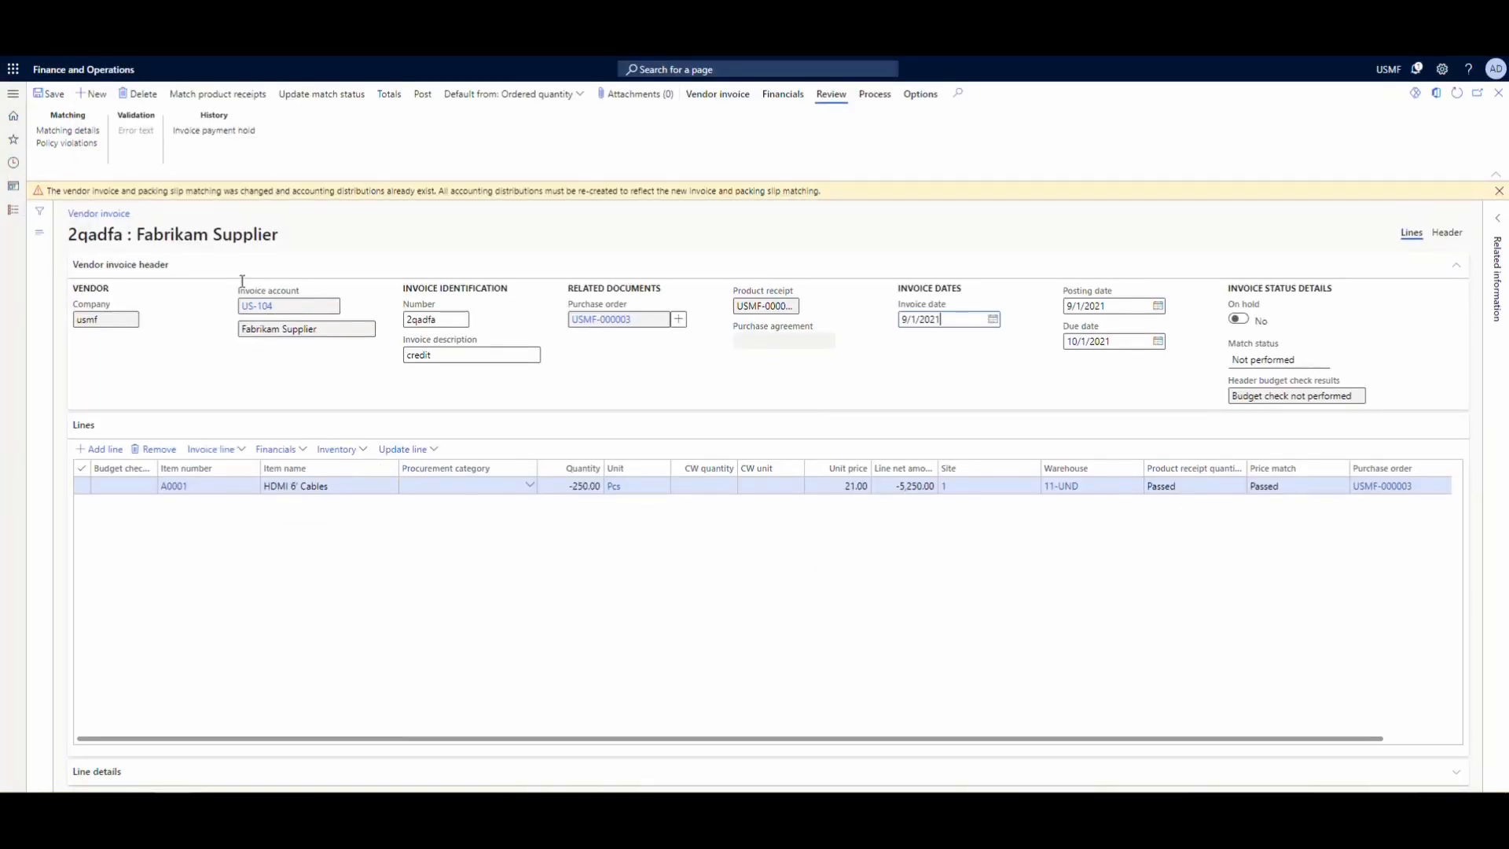
left_click(427, 104)
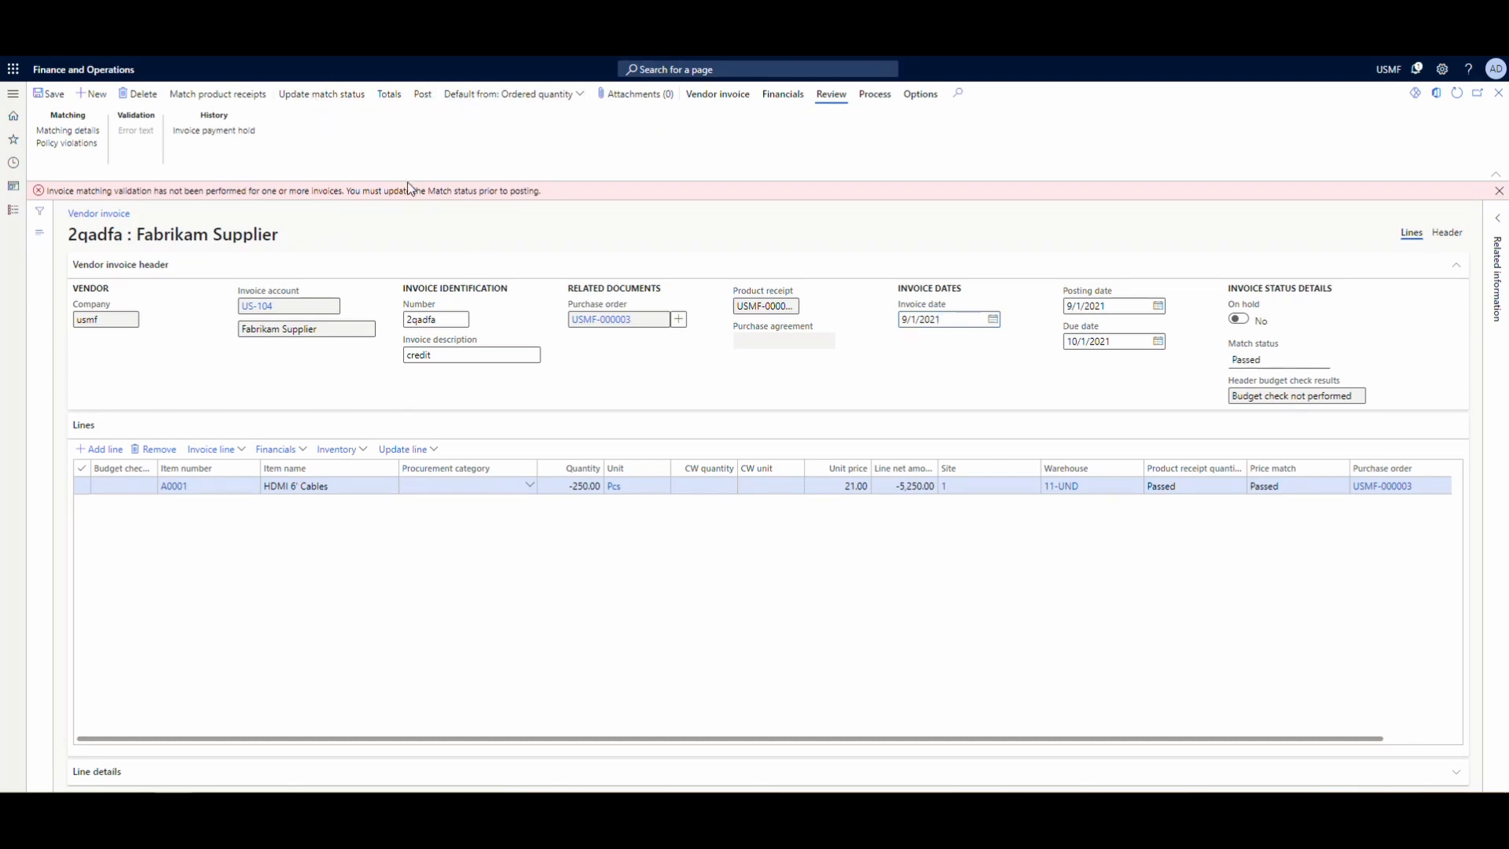
left_click(422, 94)
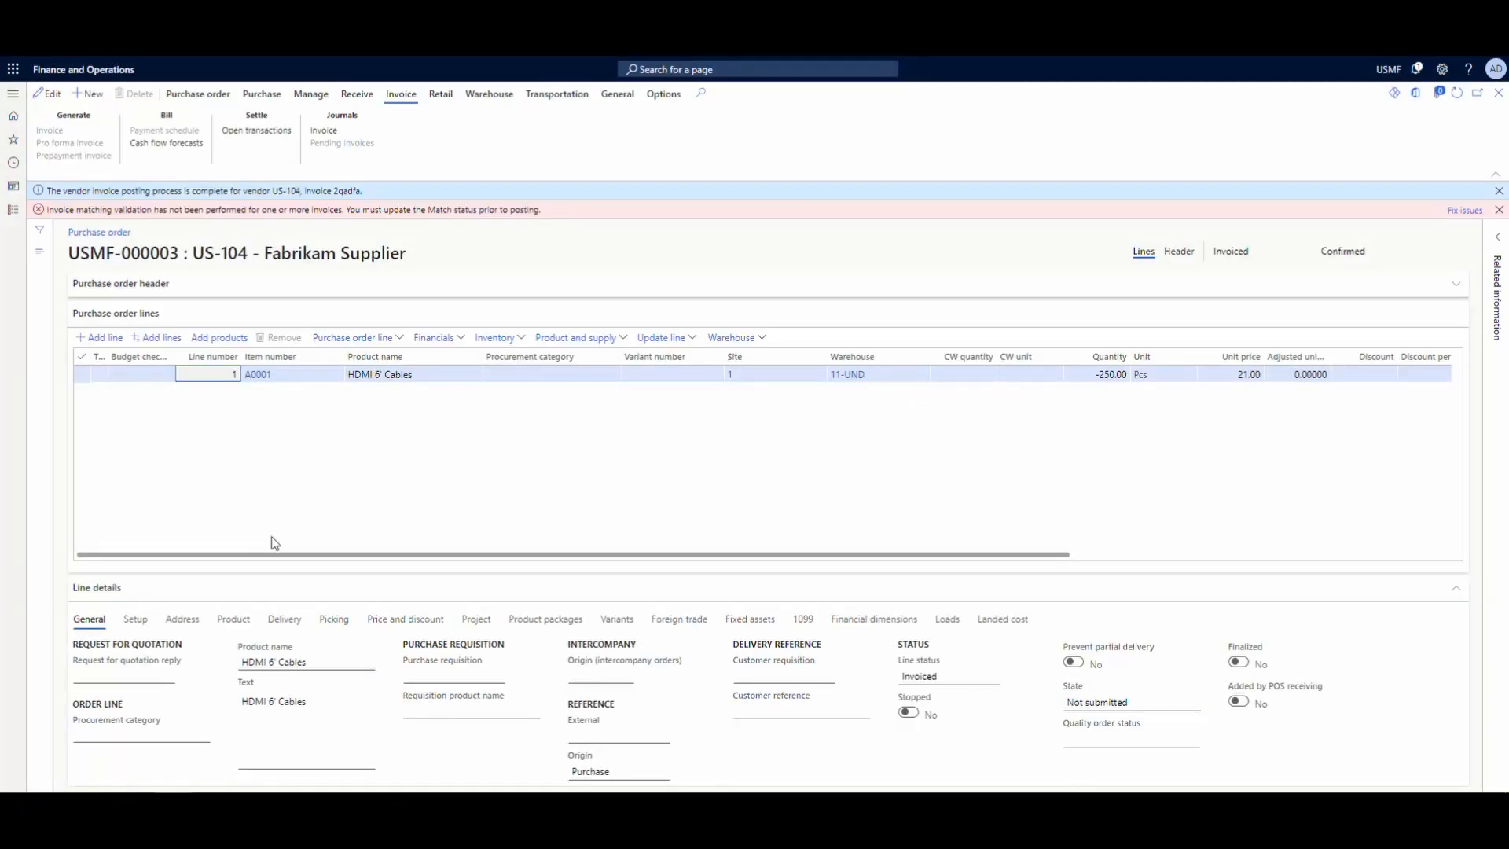
left_click(1498, 209)
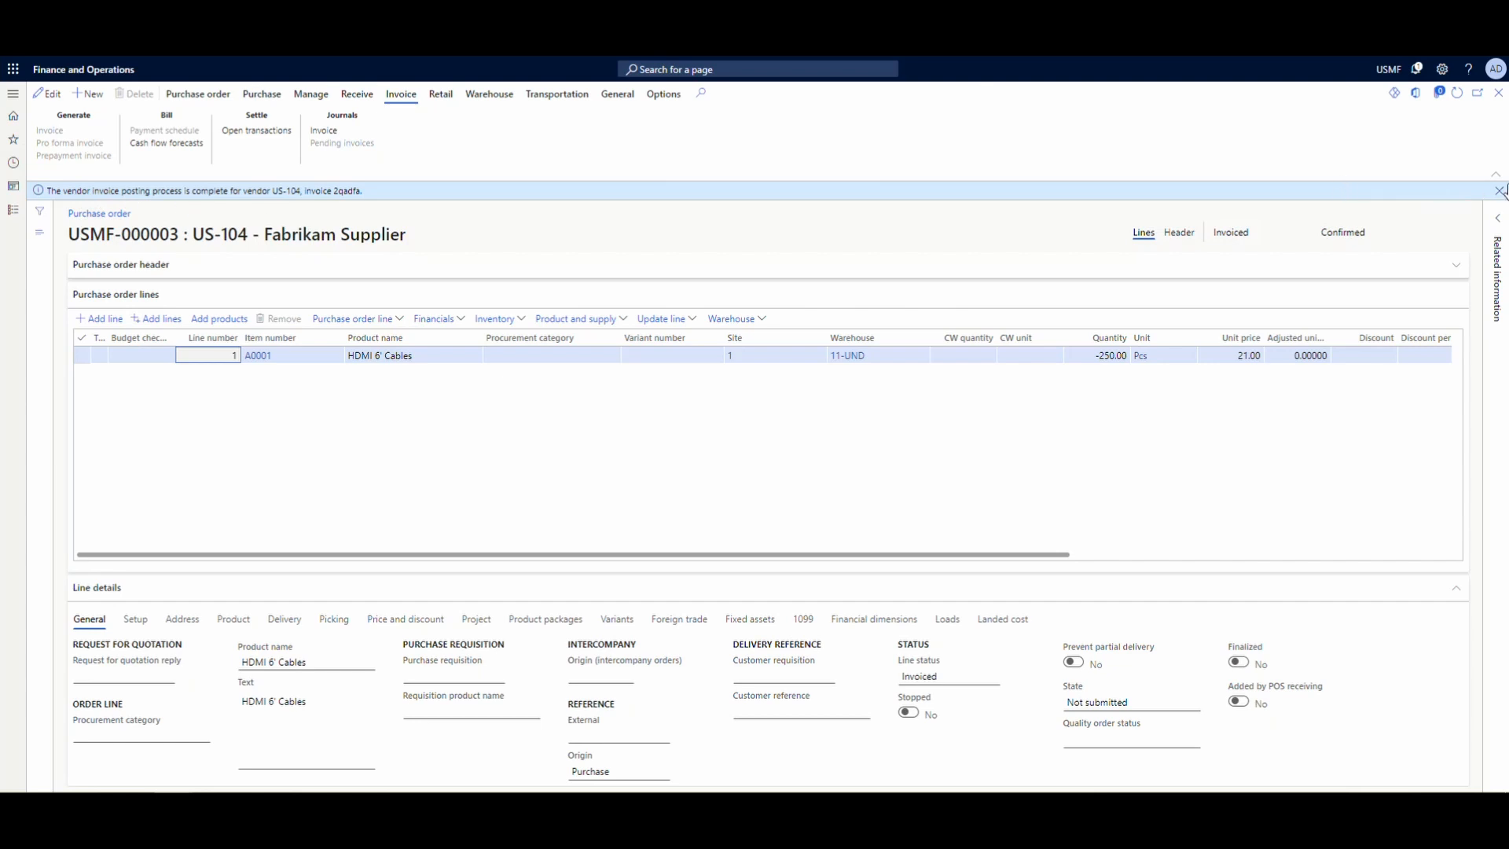
left_click(1499, 191)
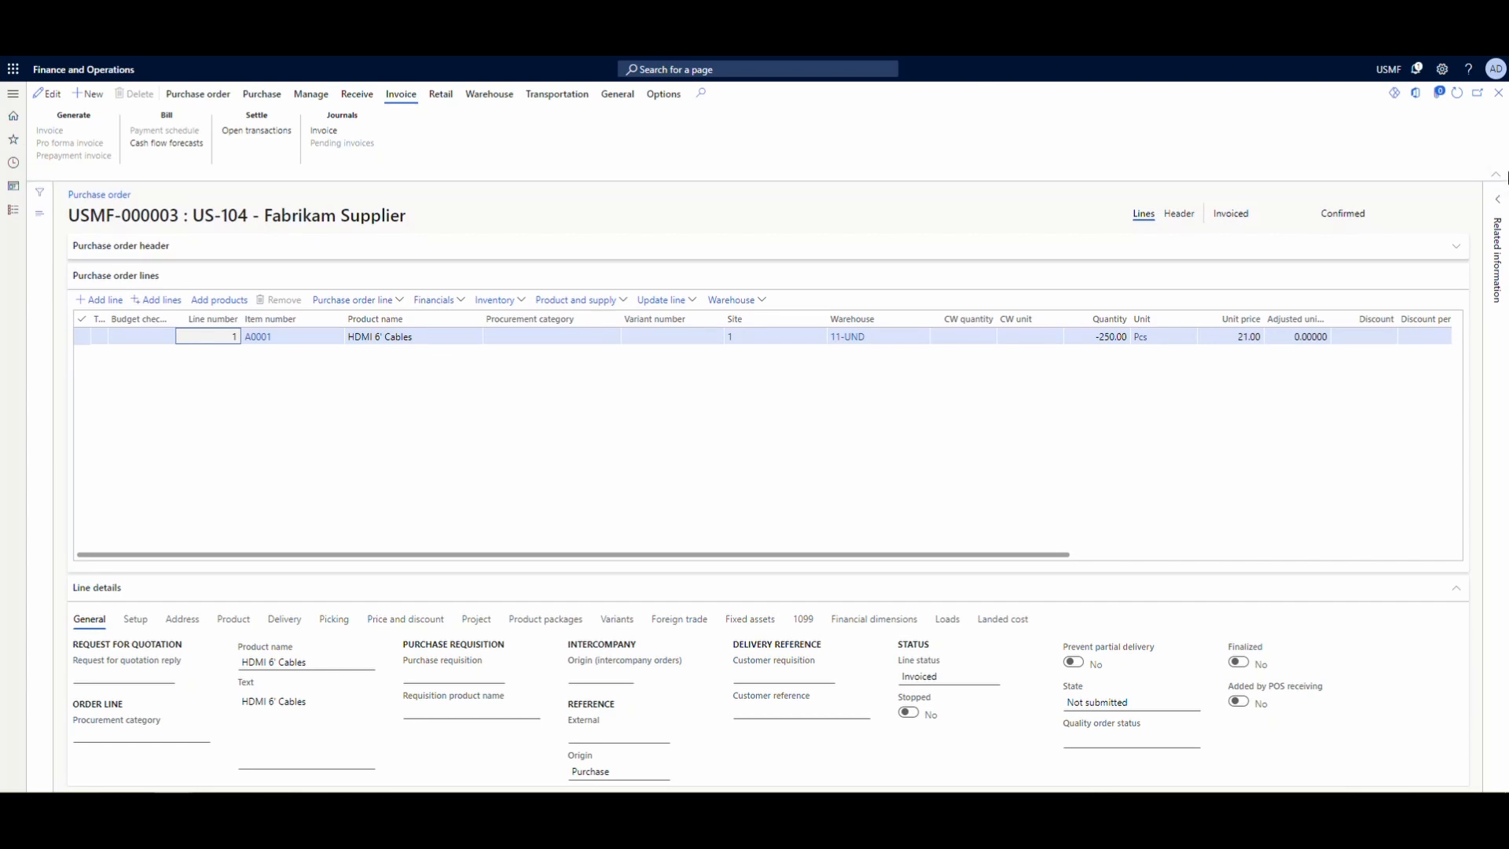
- Return to the over/under transactions, refresh the list, and view voyage 000015's transaction under the Completed status
left_click(1497, 92)
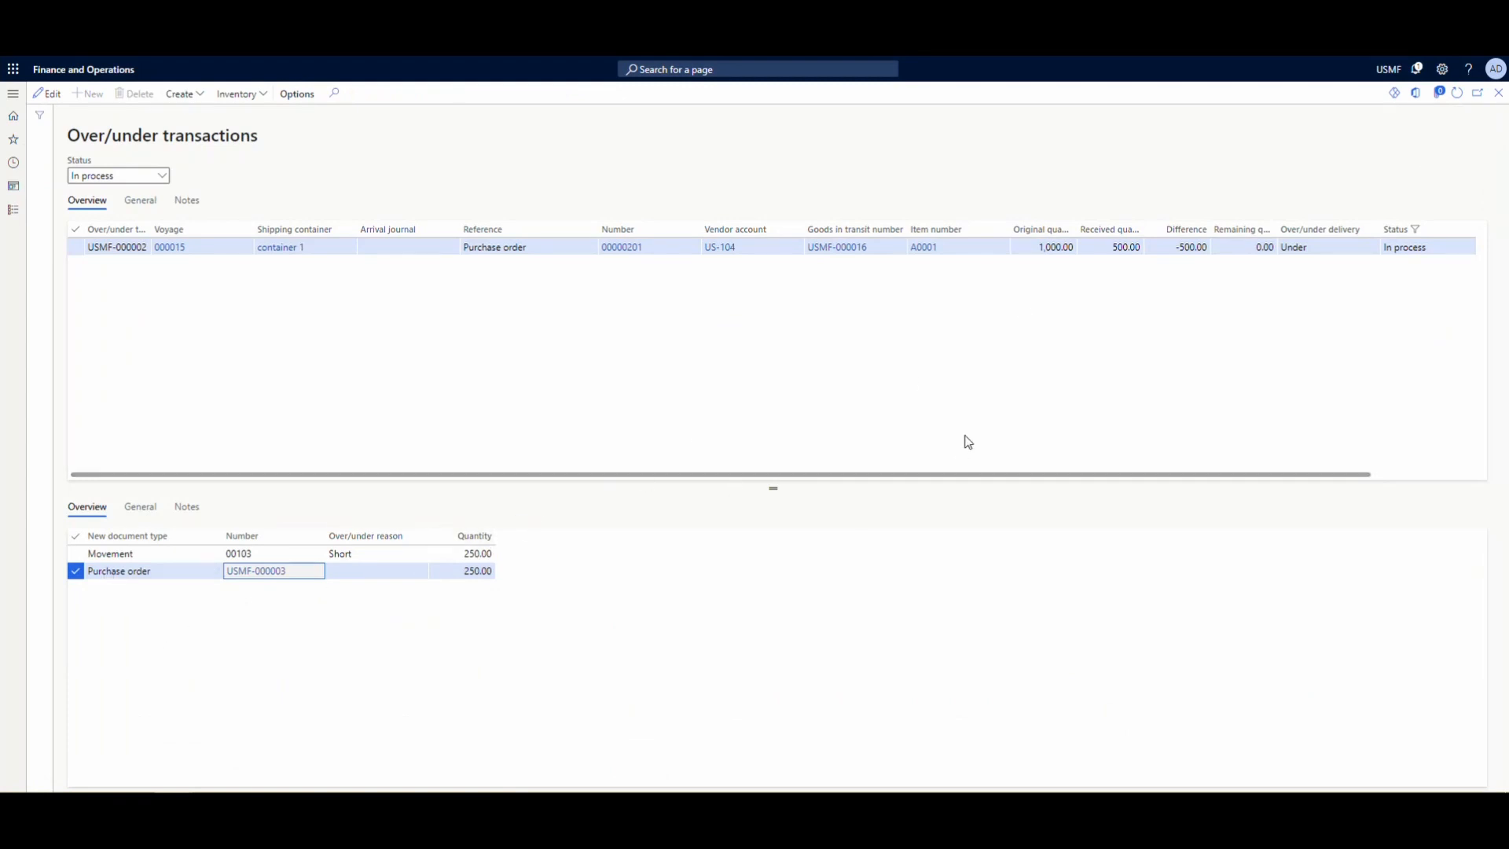
left_click(1458, 96)
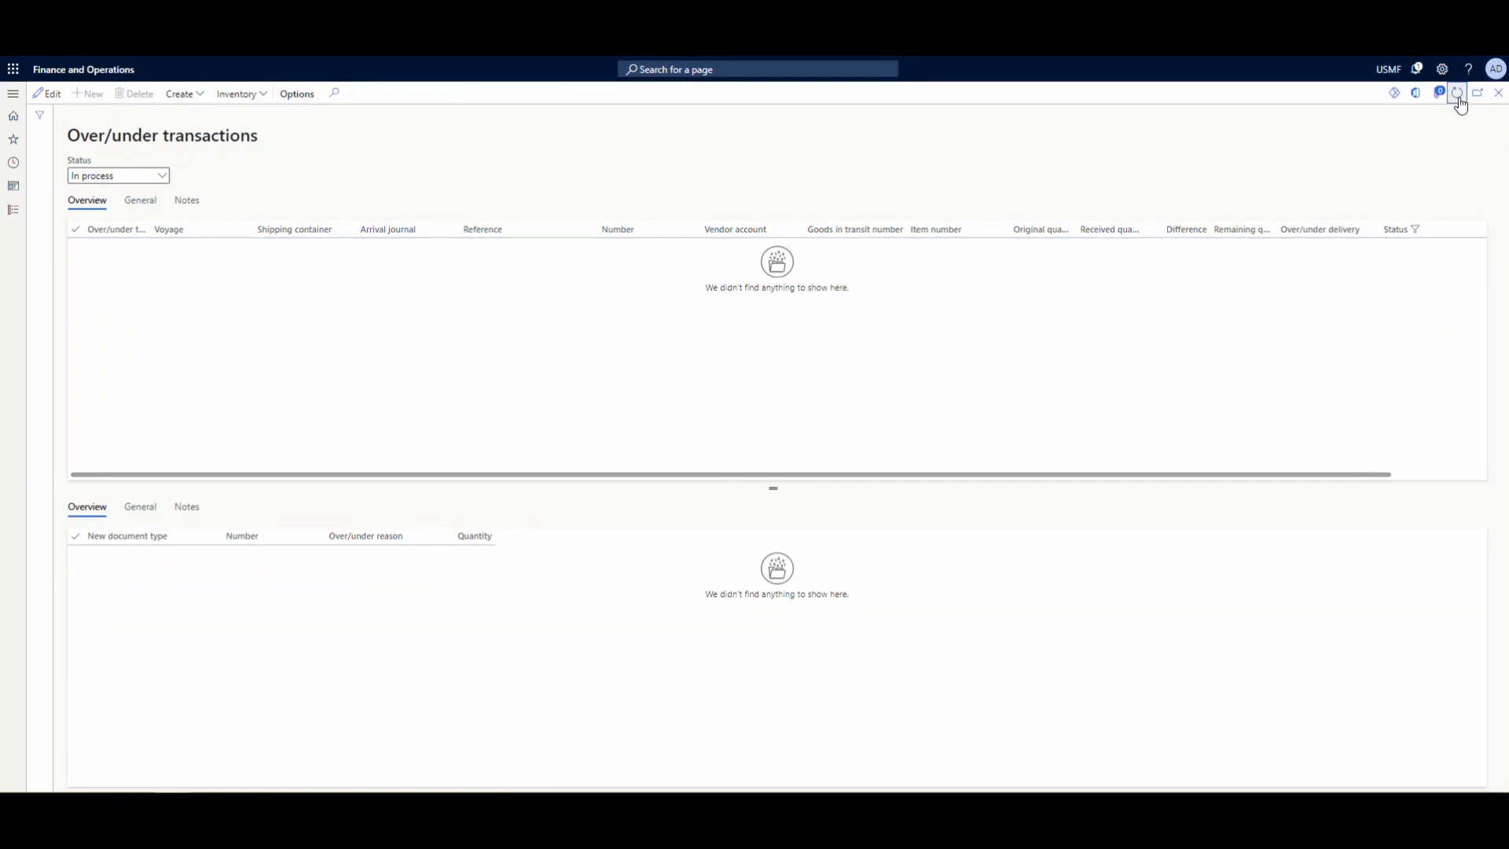
left_click(164, 177)
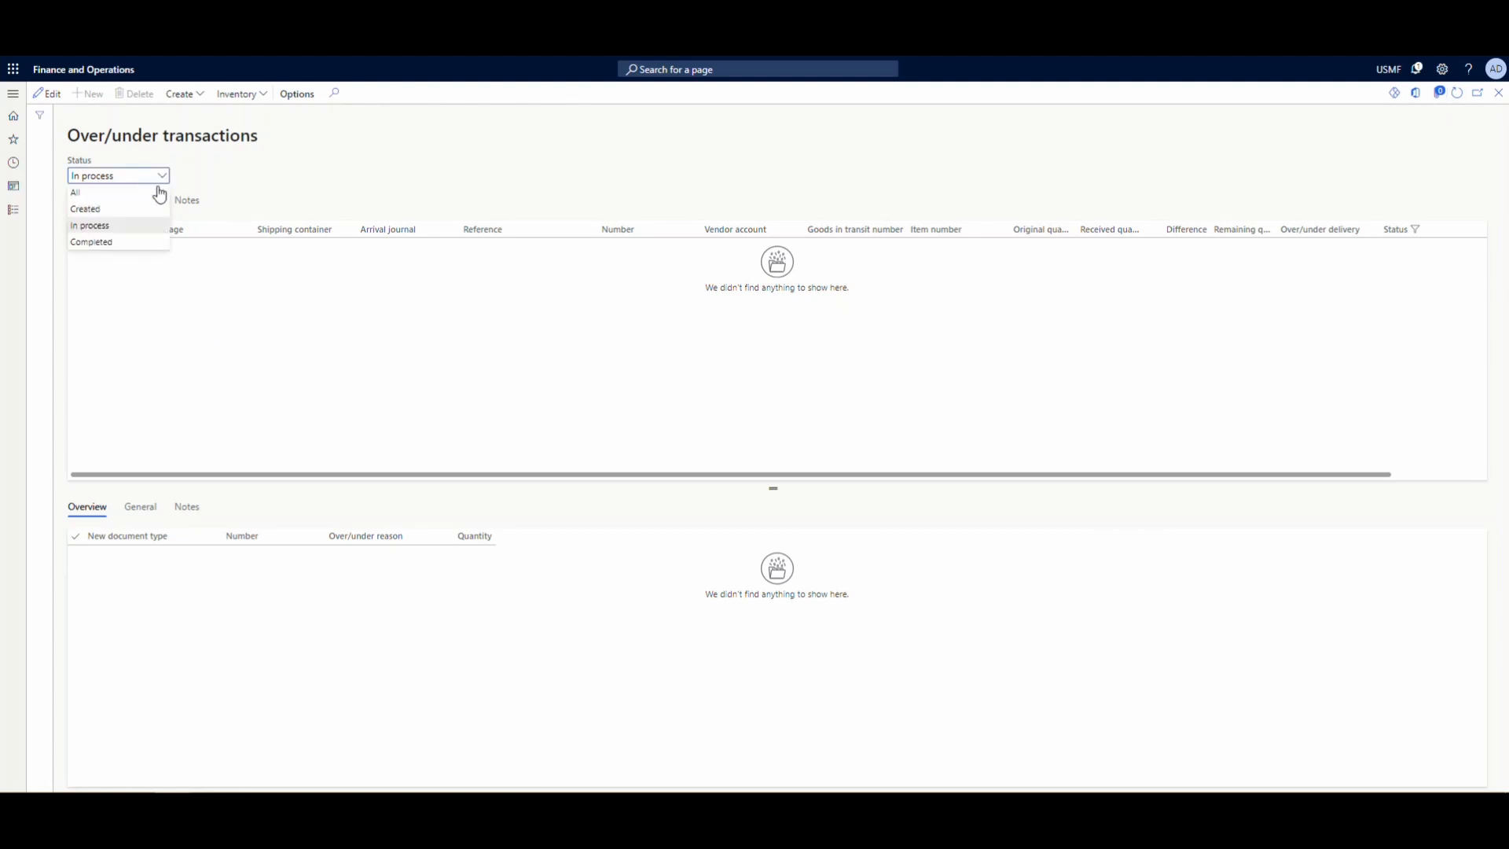
left_click(135, 240)
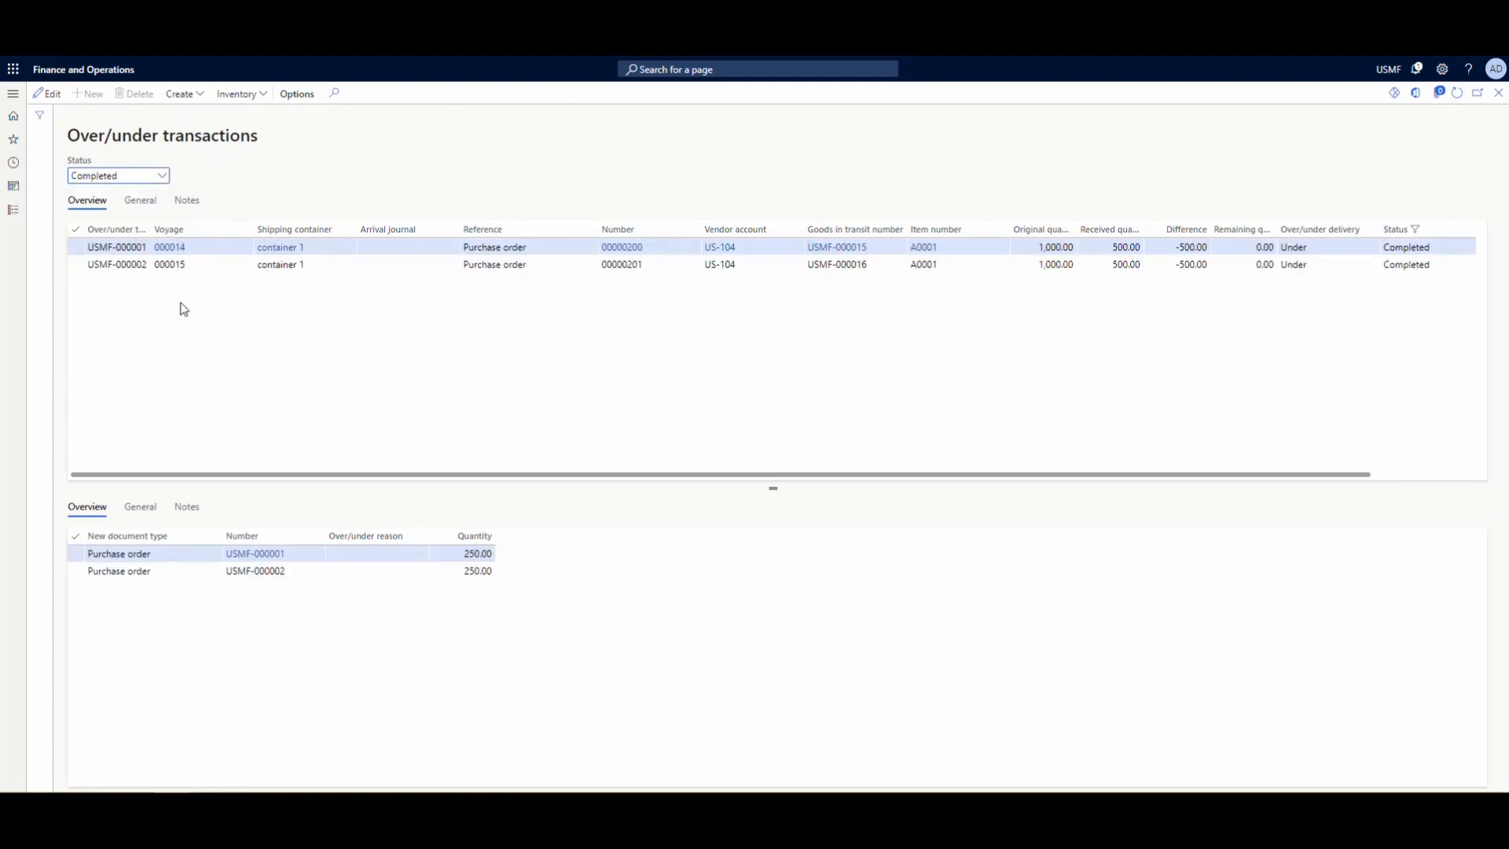
left_click(277, 266)
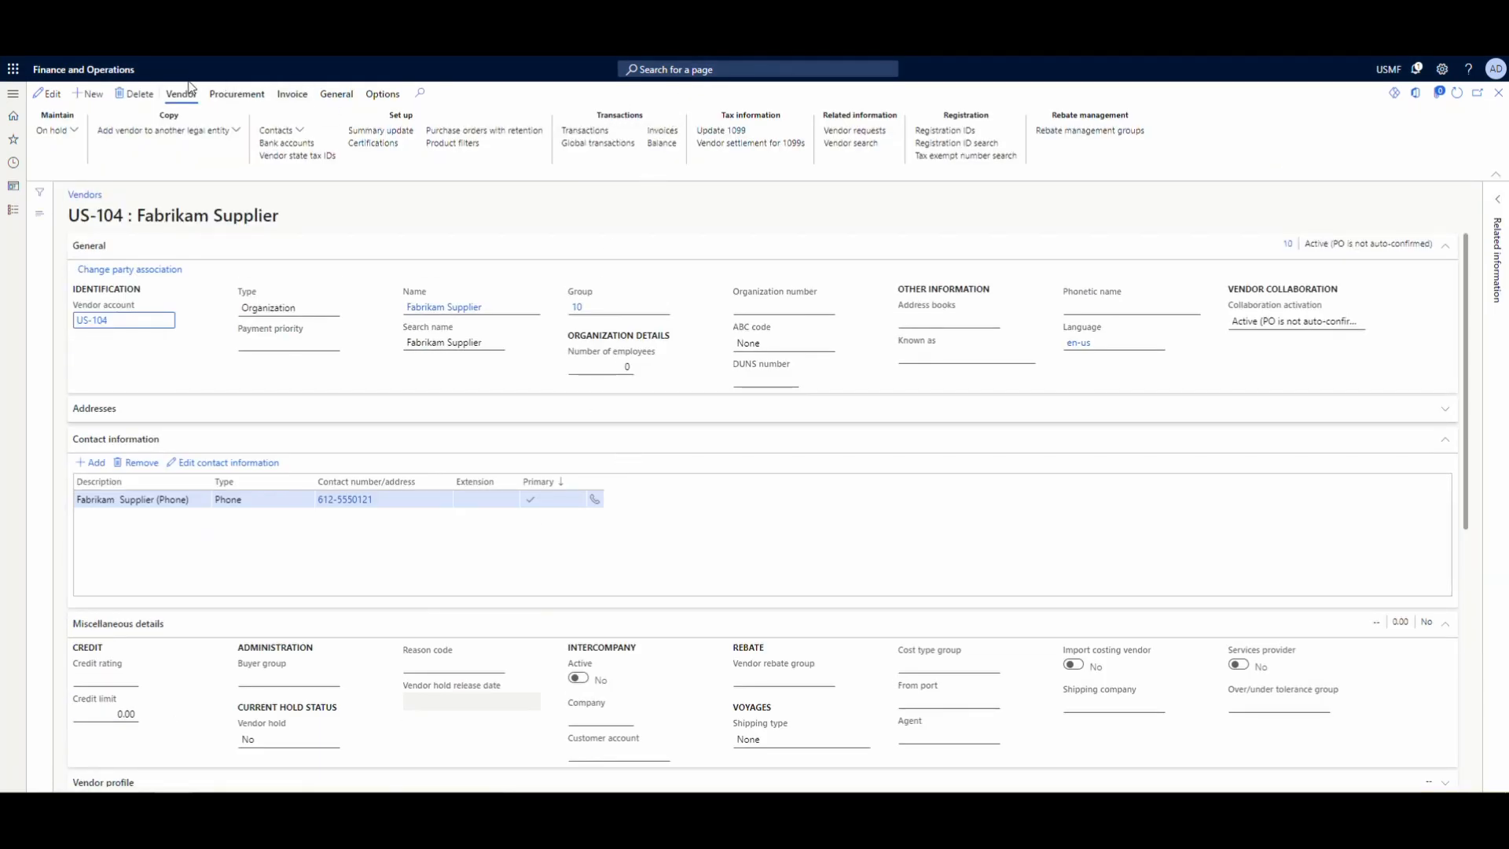
- View Fabrikam Supplier's invoice journal and compare the original 21,000.00 purchase invoice 651321313 with credit invoice 2qadfa
left_click(675, 134)
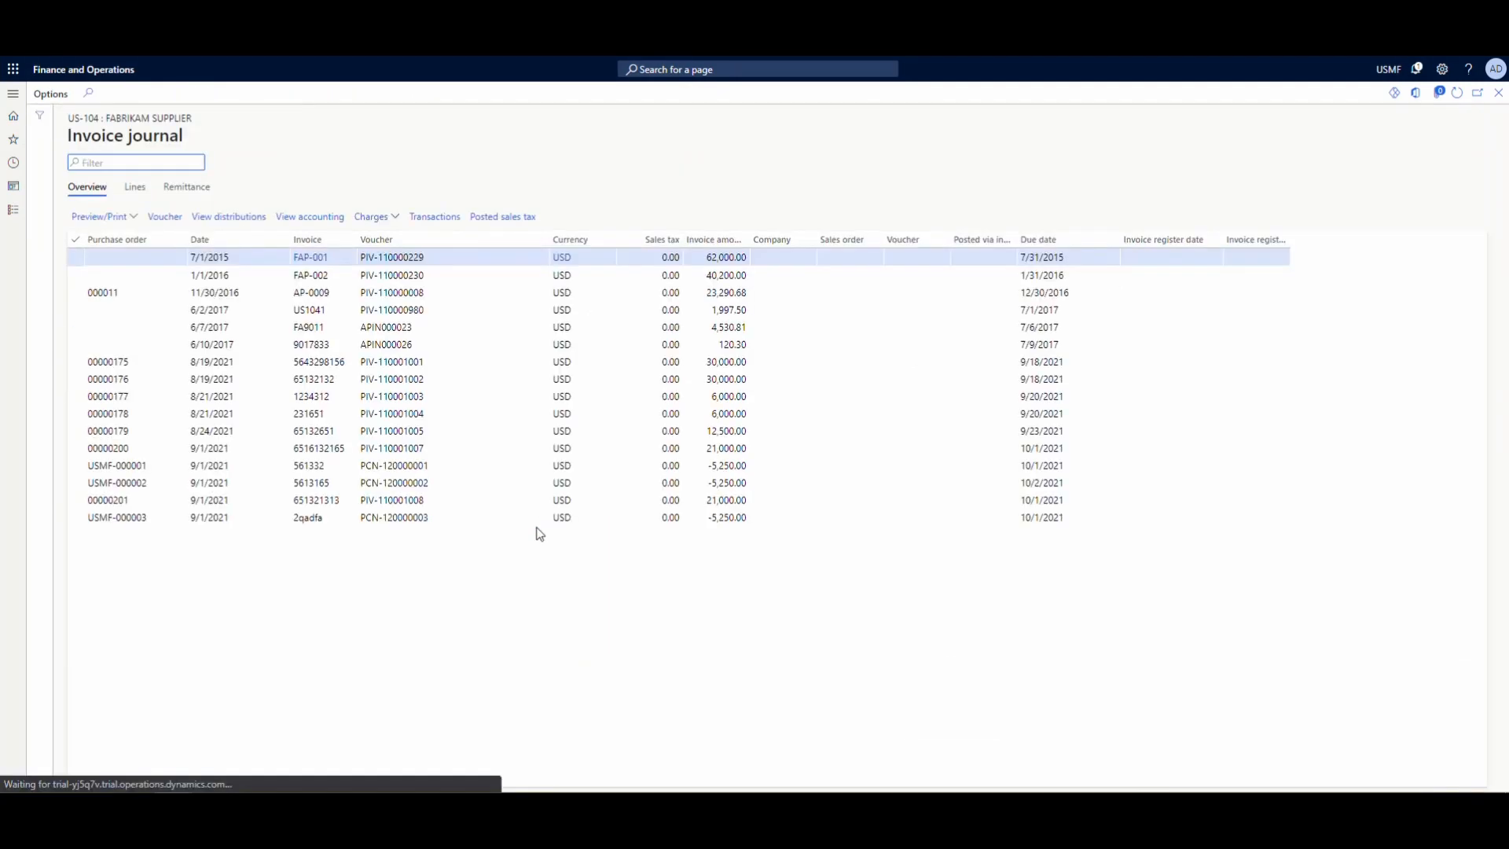
left_click(475, 503)
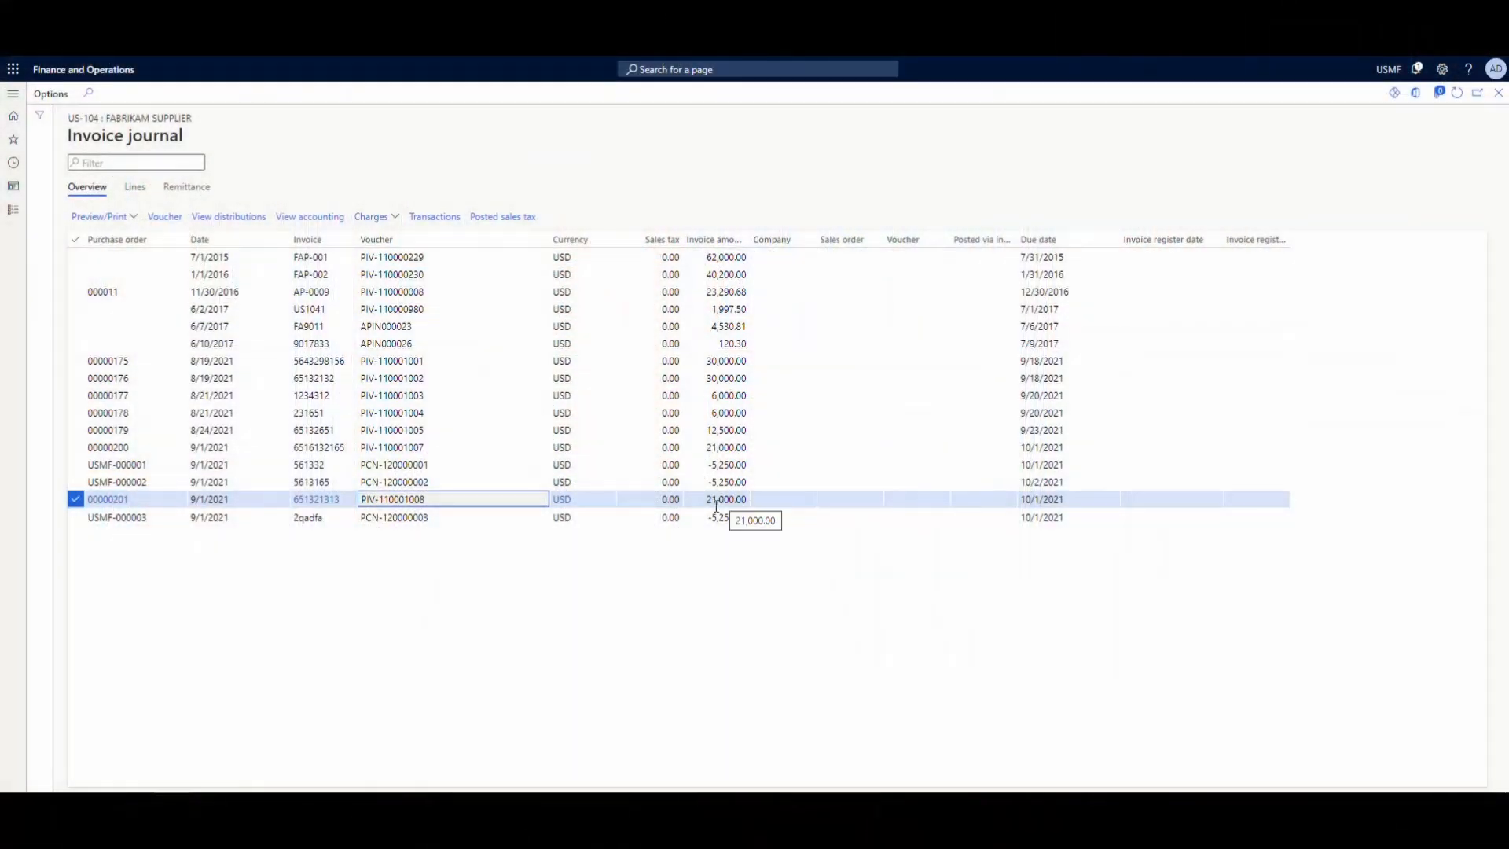
left_click(448, 519)
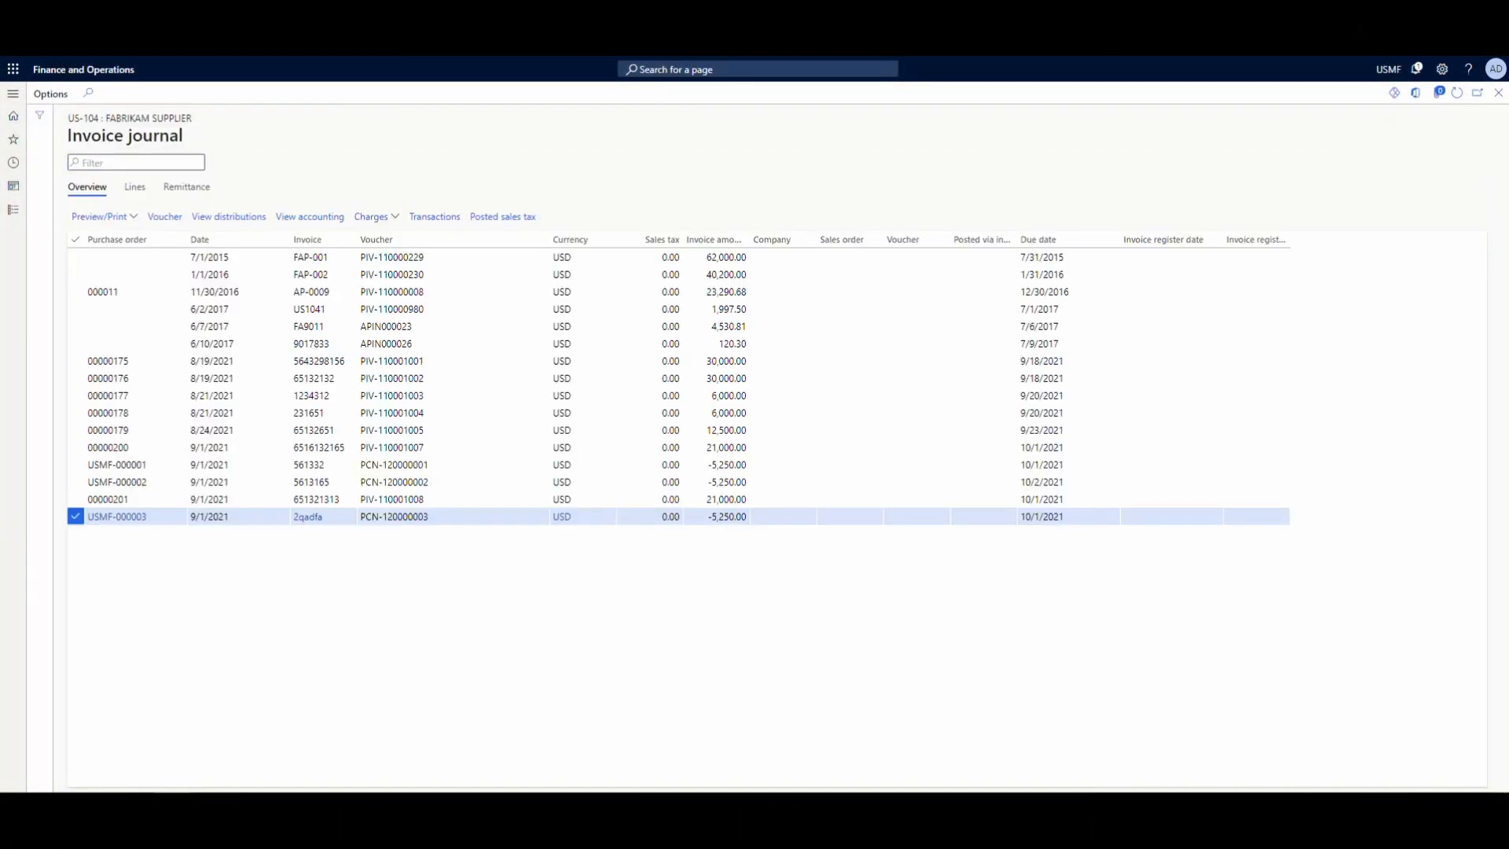
- Open the Landed cost parameters and view the default movement journal for over/under delivery
left_click(15, 218)
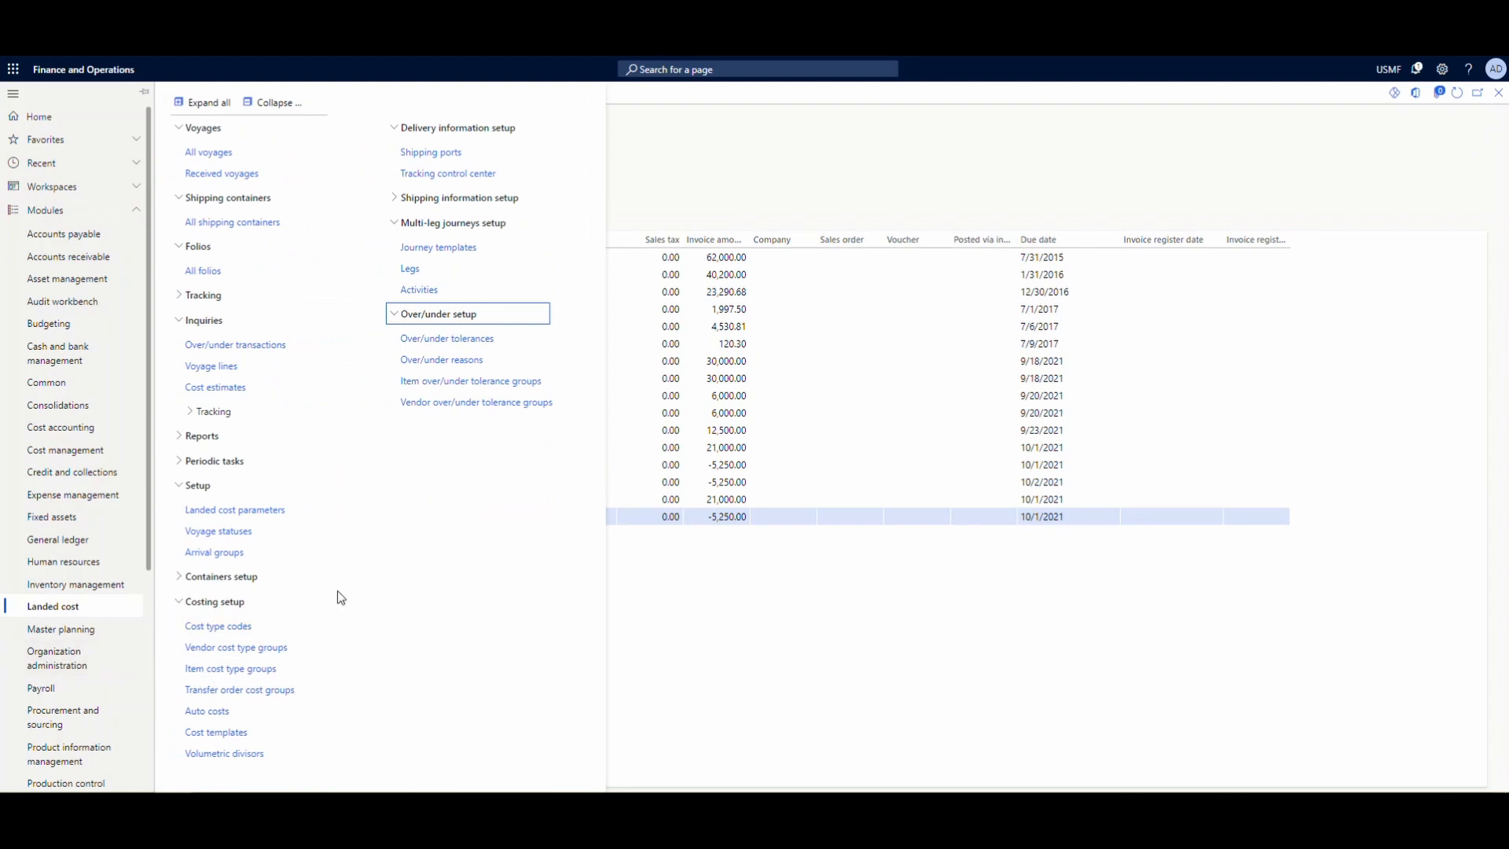
left_click(272, 516)
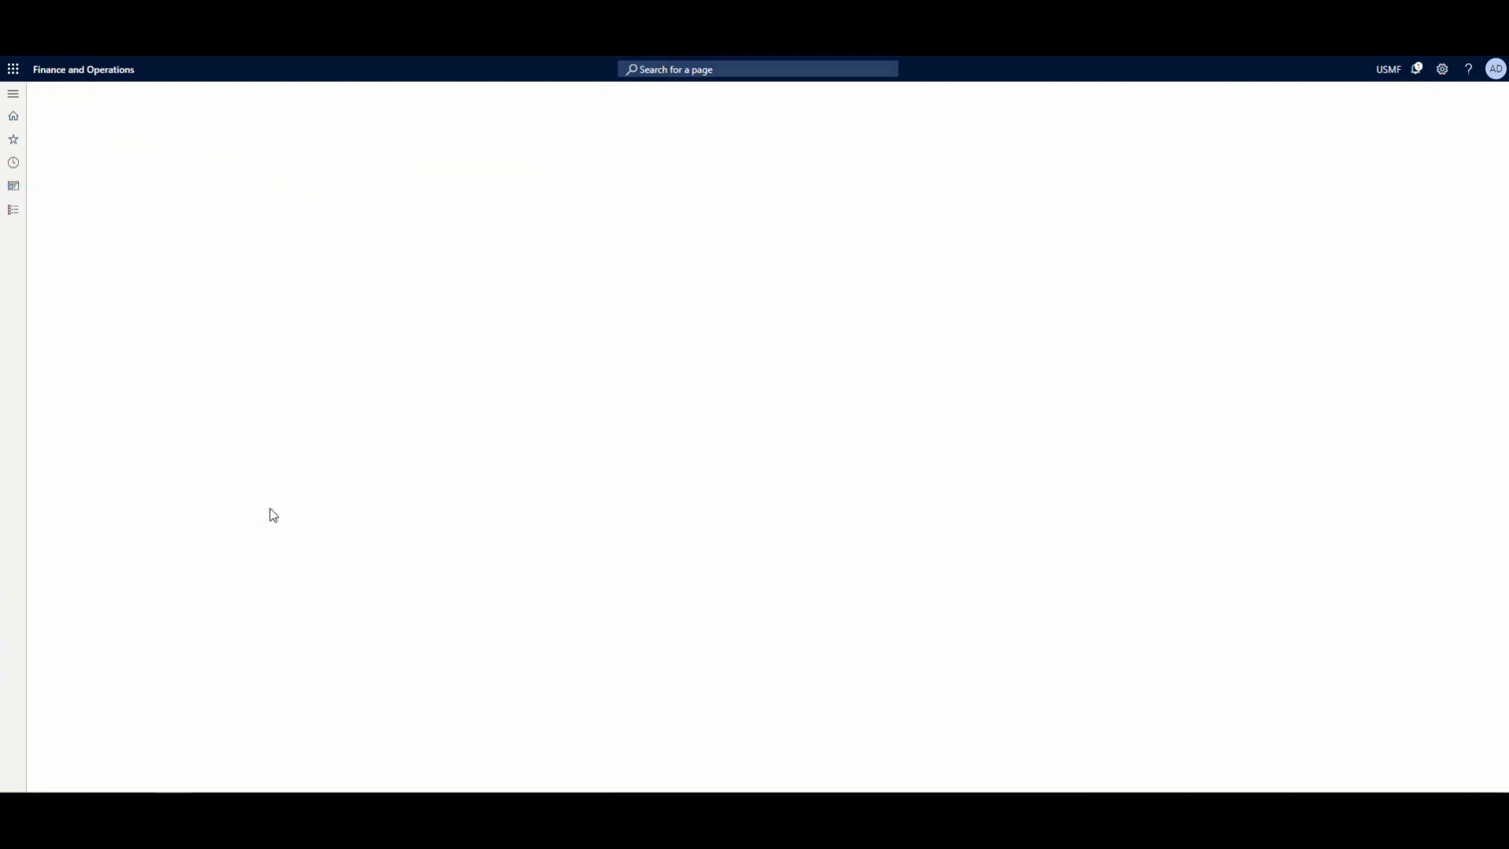
left_click(567, 587)
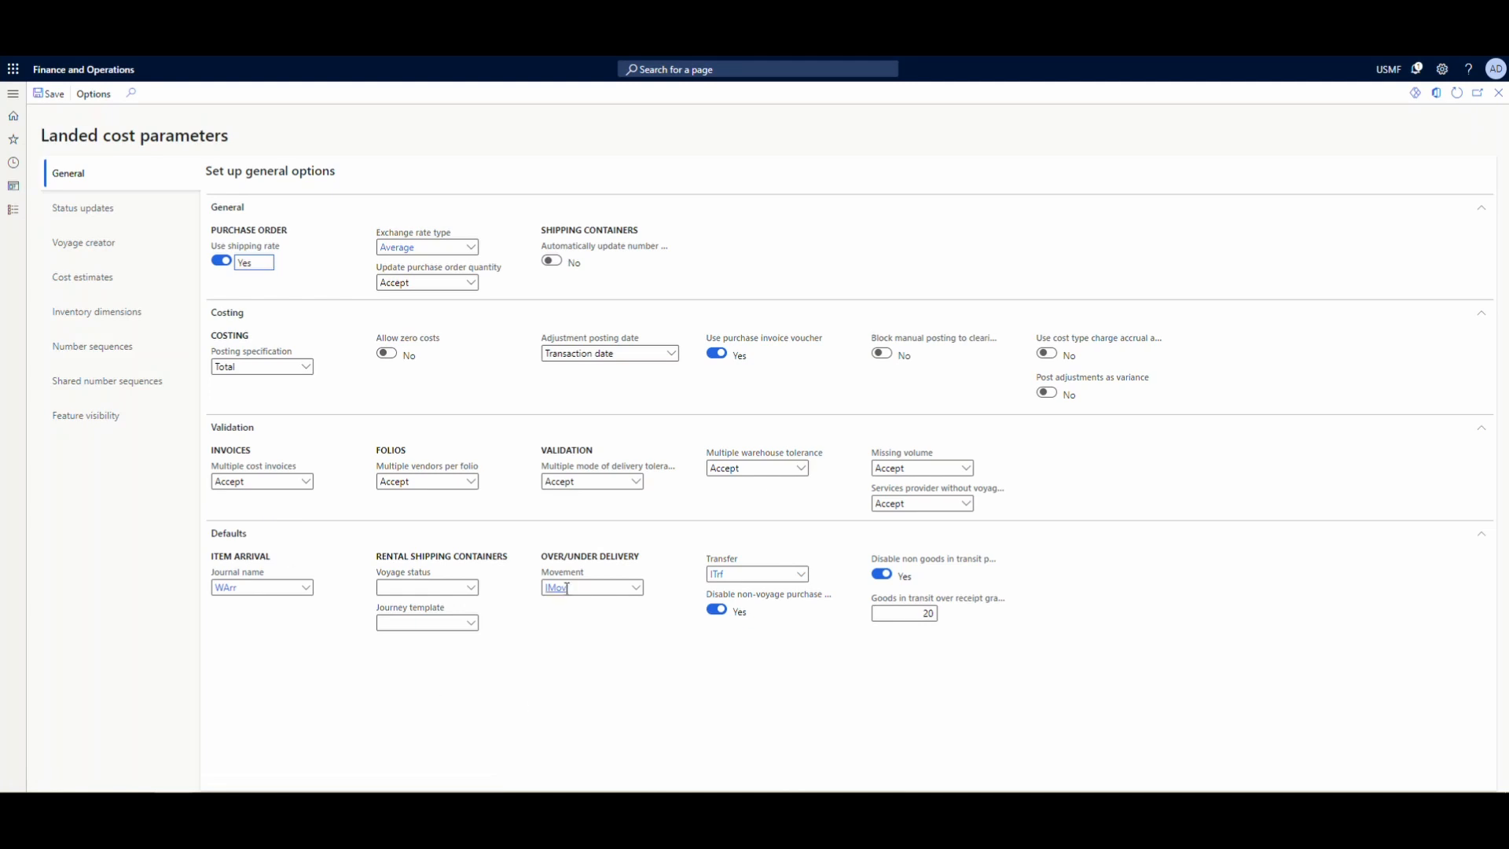